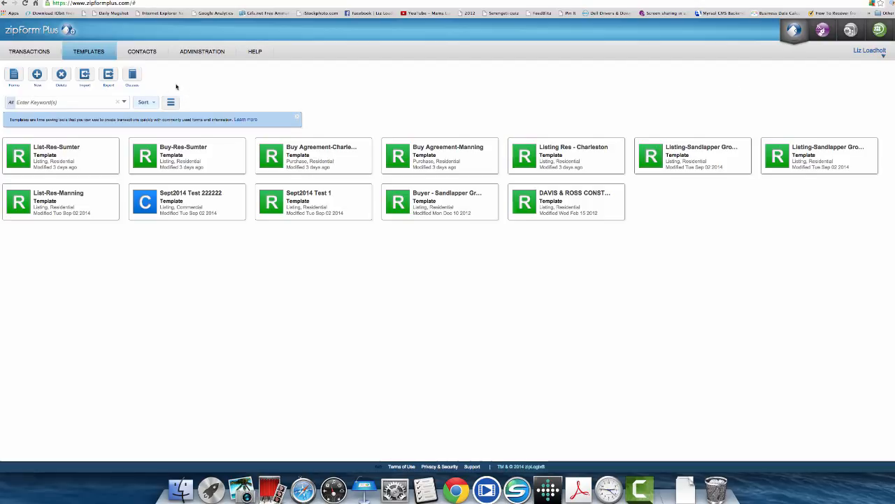
- Create a new Residential Listing template named for the agent, based on Listing Res - Charleston
left_click(90, 55)
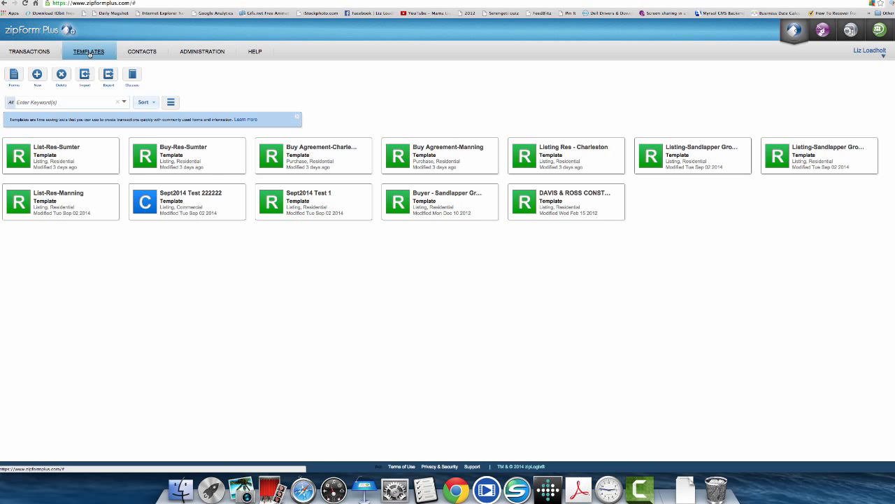
left_click(90, 53)
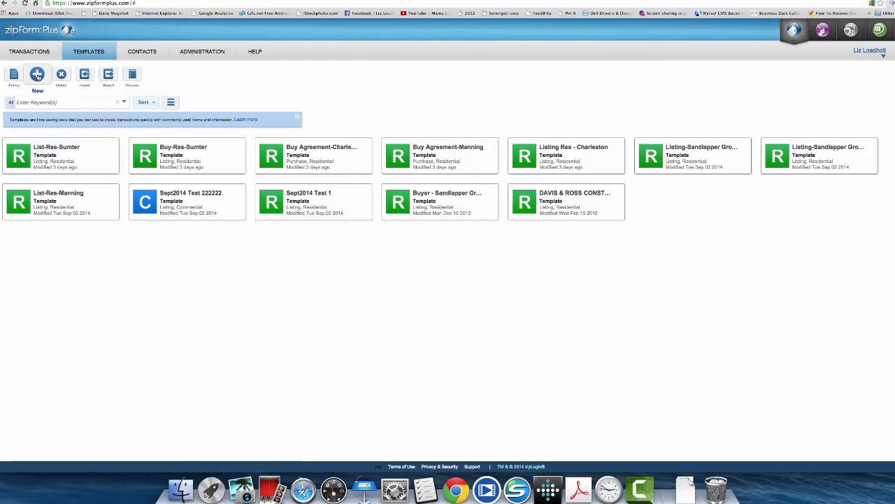
left_click(37, 74)
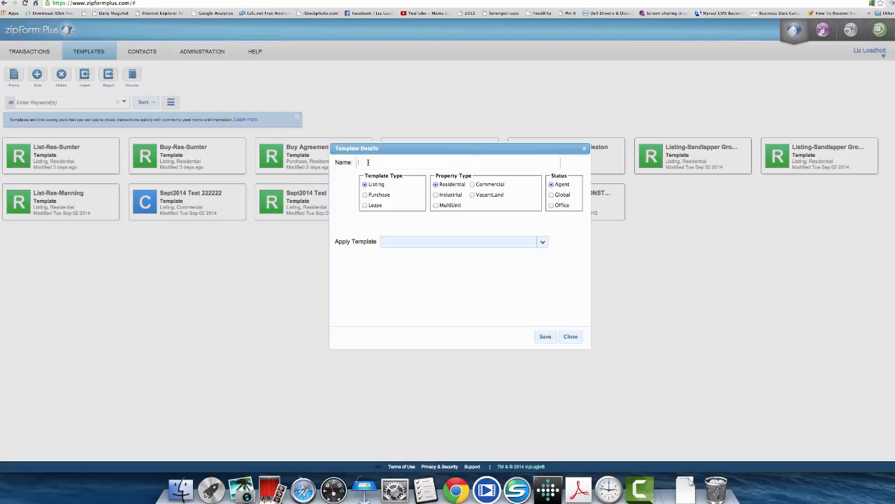
type("Liz's Listing te")
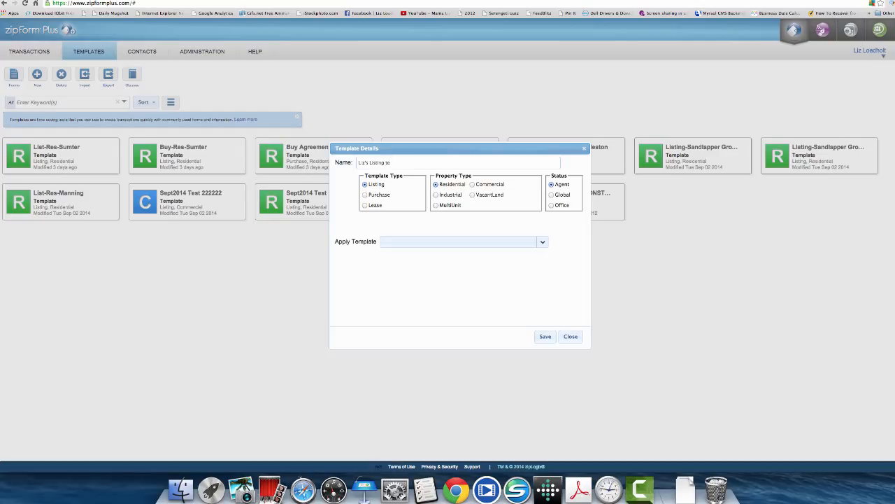
type("mplate")
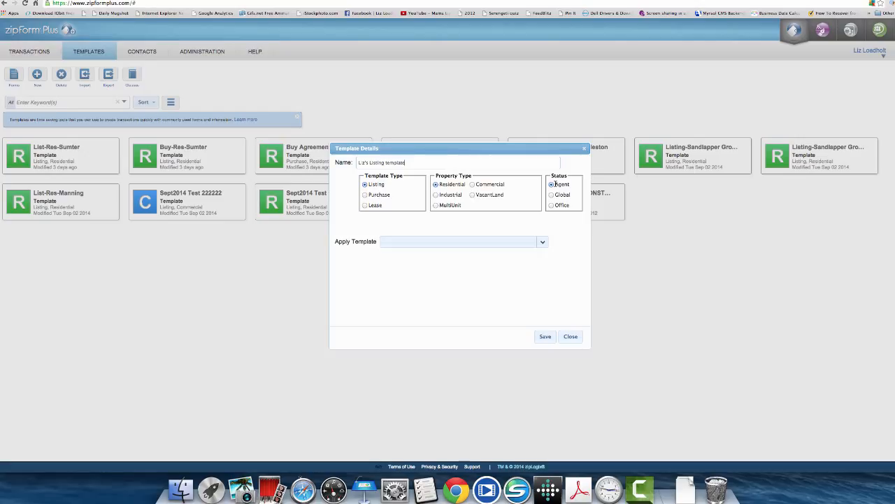
left_click(542, 243)
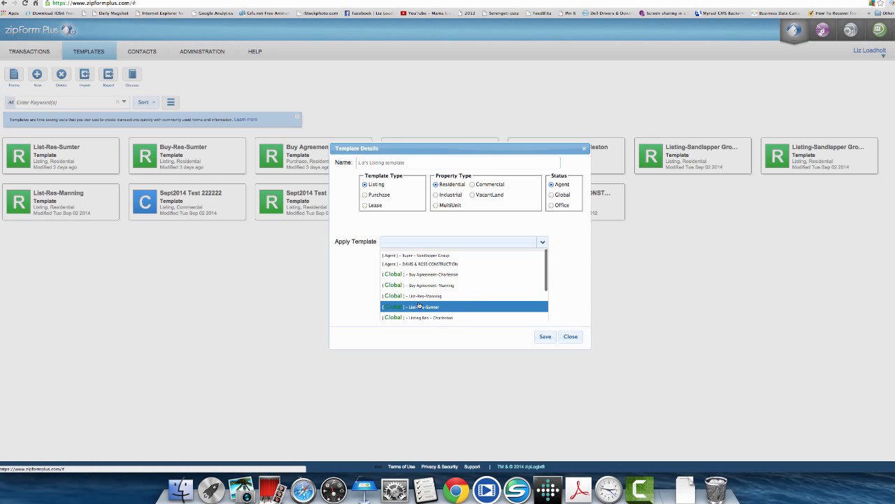
scroll(419, 305, "down", 1)
scroll(419, 304, "down", 1)
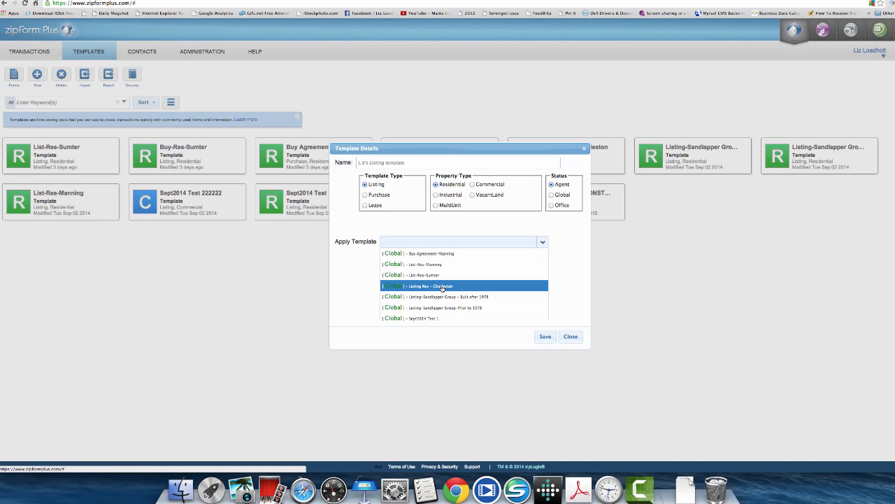
left_click(413, 287)
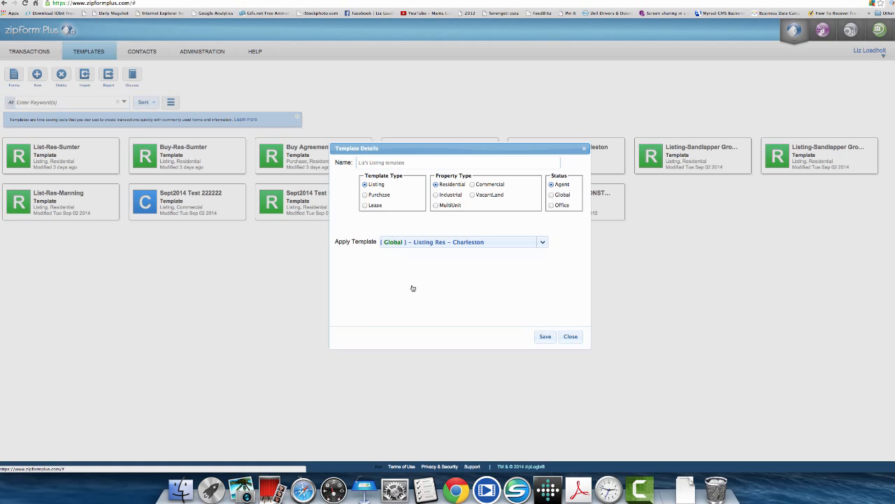
- Save the template and open its Cover Sheet - 2 Page form at the broker sections
left_click(545, 336)
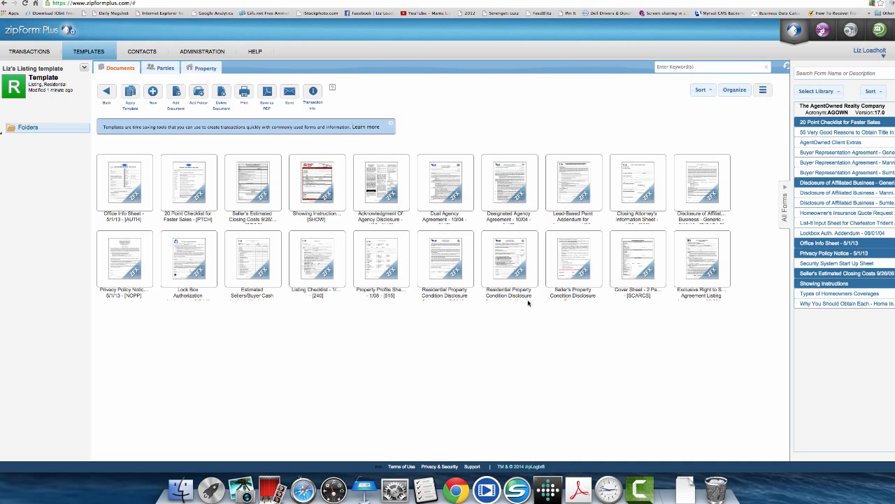
double_click(637, 259)
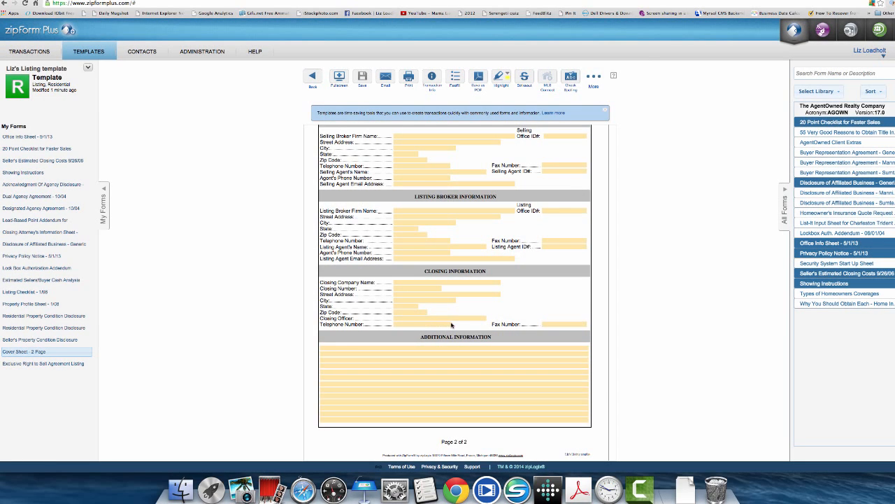
scroll(398, 160, "up", 10)
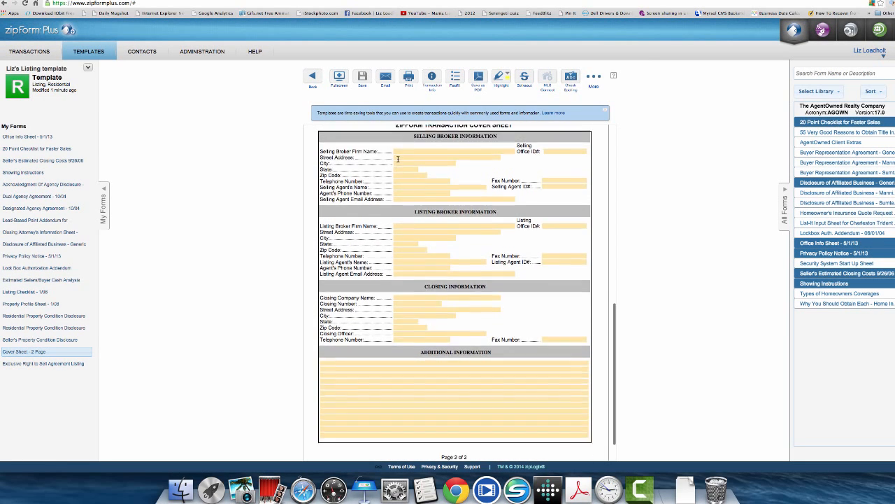
scroll(398, 161, "down", 10)
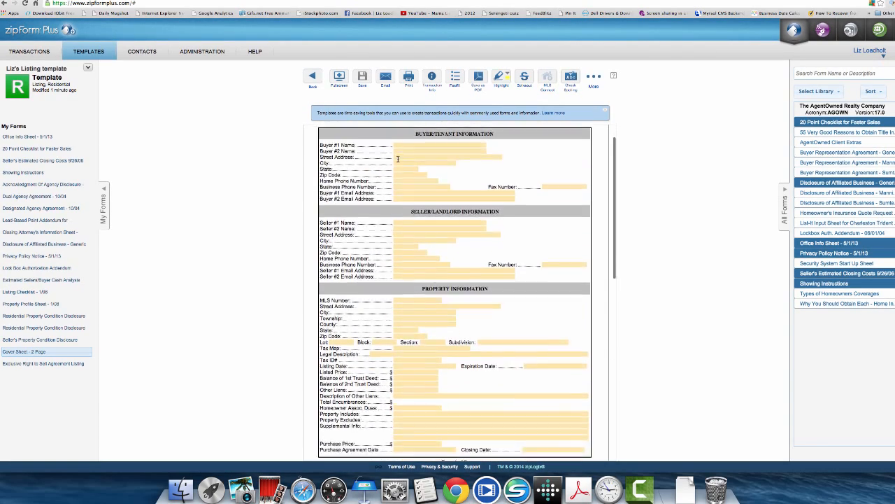
scroll(398, 159, "down", 4)
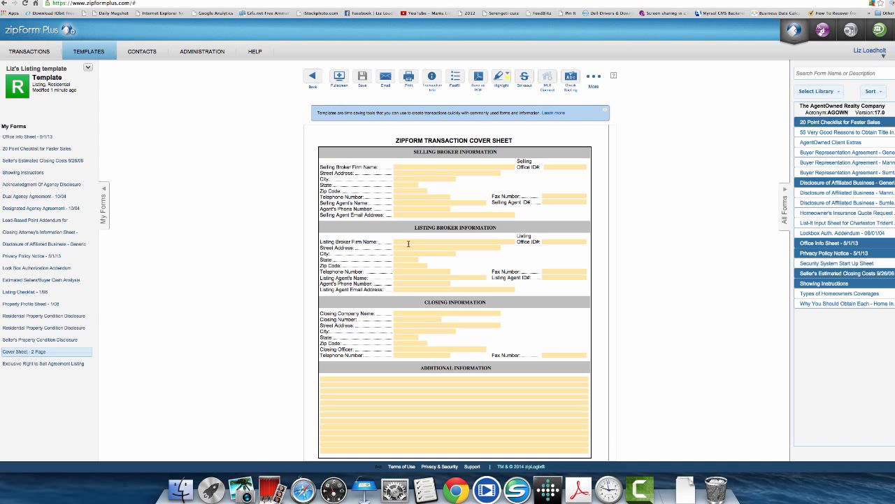
- Enter the listing broker firm 'AgentOwned Relty' and the office street address and city
left_click(404, 241)
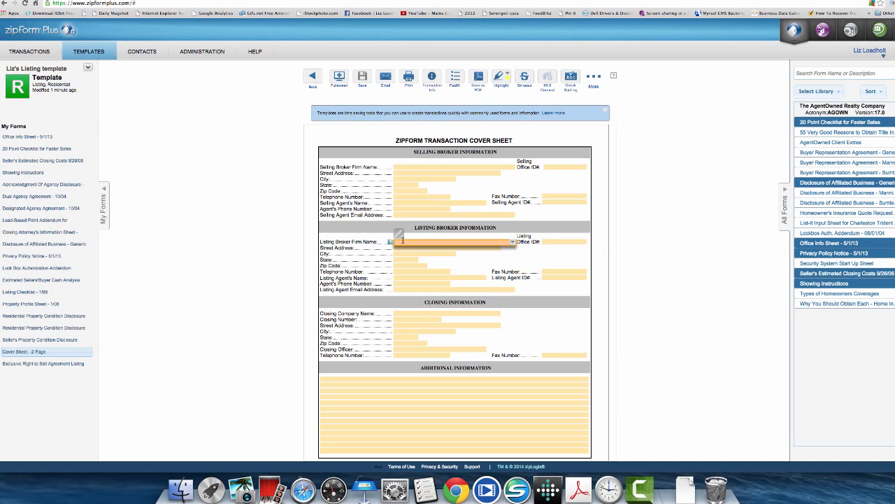
type("AgentOwned Relty")
left_click(554, 242)
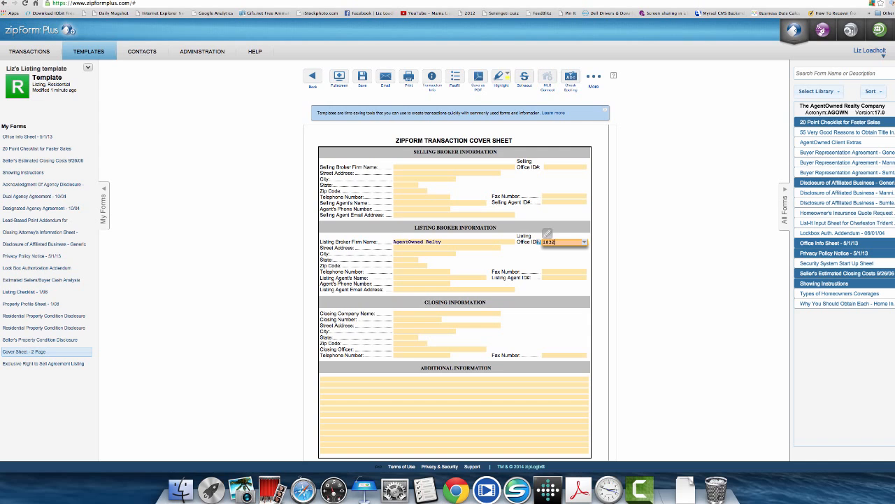
left_click(401, 249)
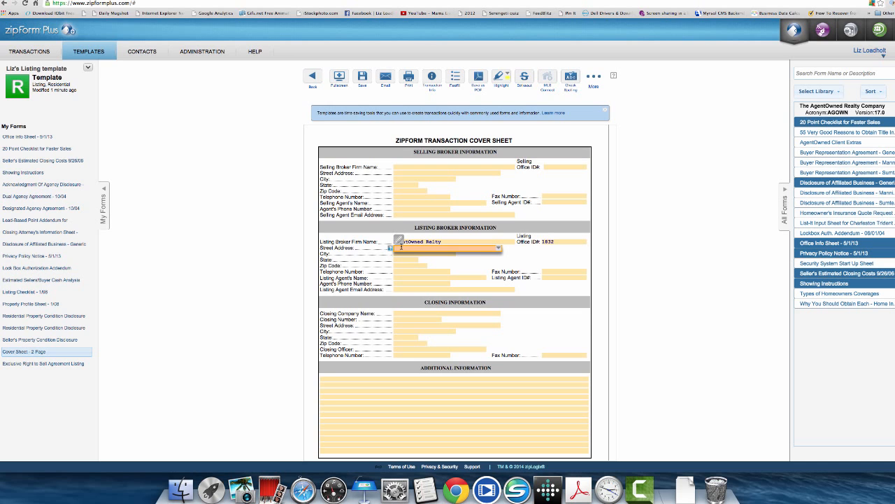
type("824 Johnnie Dodd")
type("s Blvd")
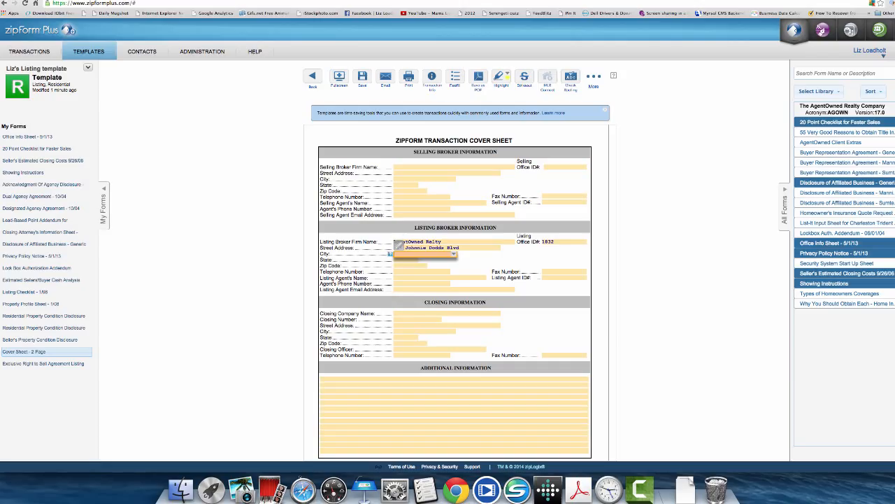
type("Mt. Pleasant")
- Fill in the office state, zip code, telephone and fax numbers
key("Tab")
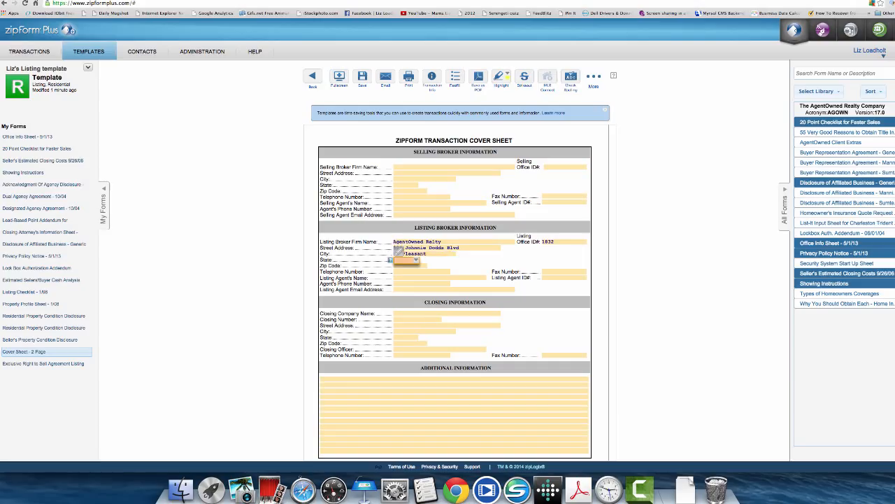
key("BackSpace")
key("BackSpace")
type("Sc")
key("Tab")
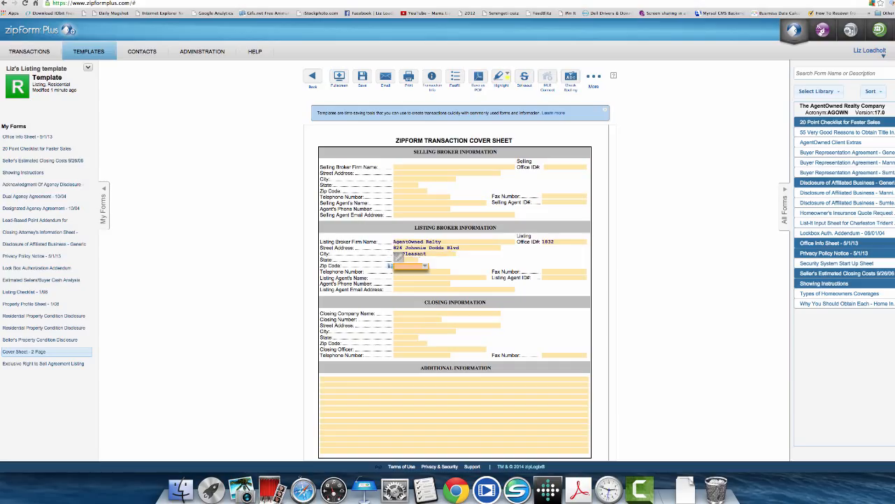
type("29464")
key("Tab")
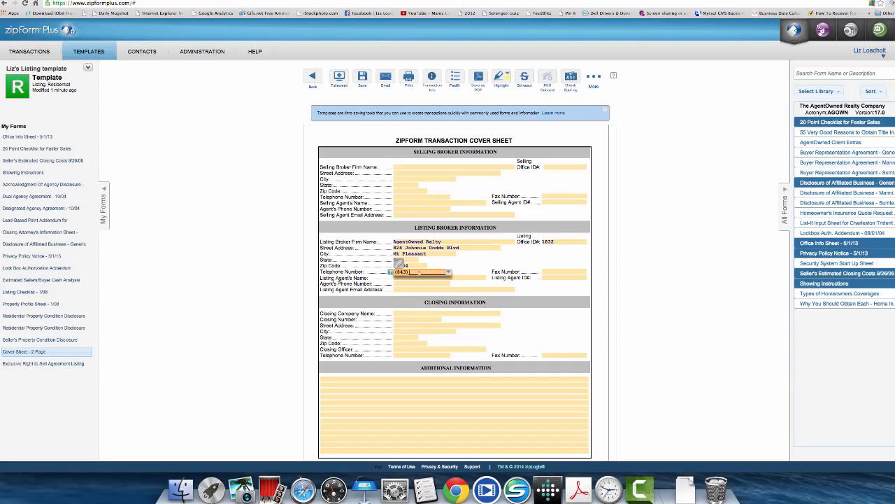
key("Tab")
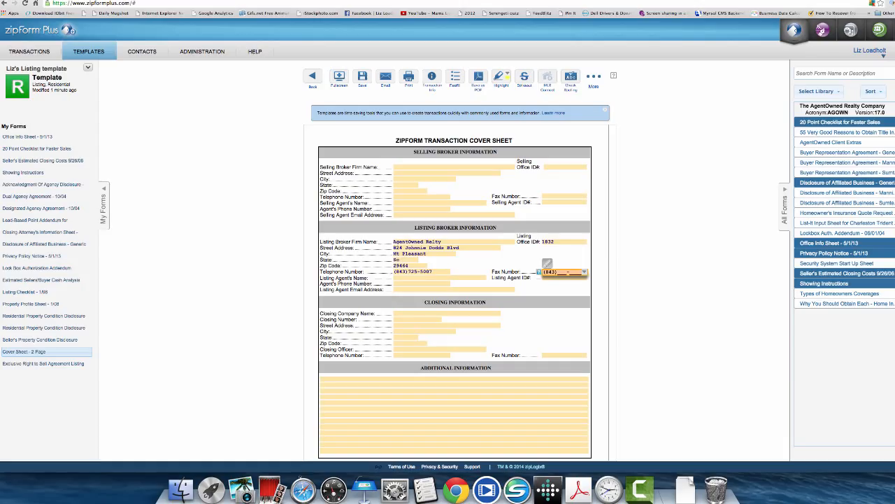
key("Tab")
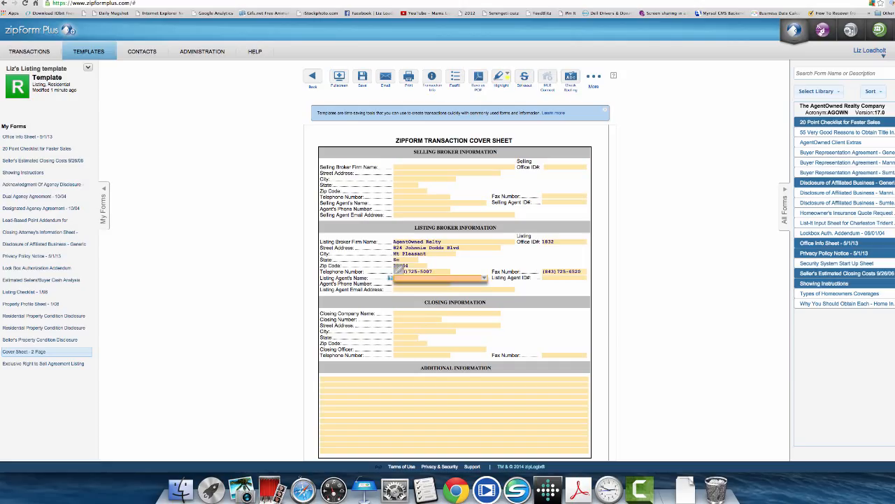
- Enter the listing agent's name, agent ID and phone number
key("Tab")
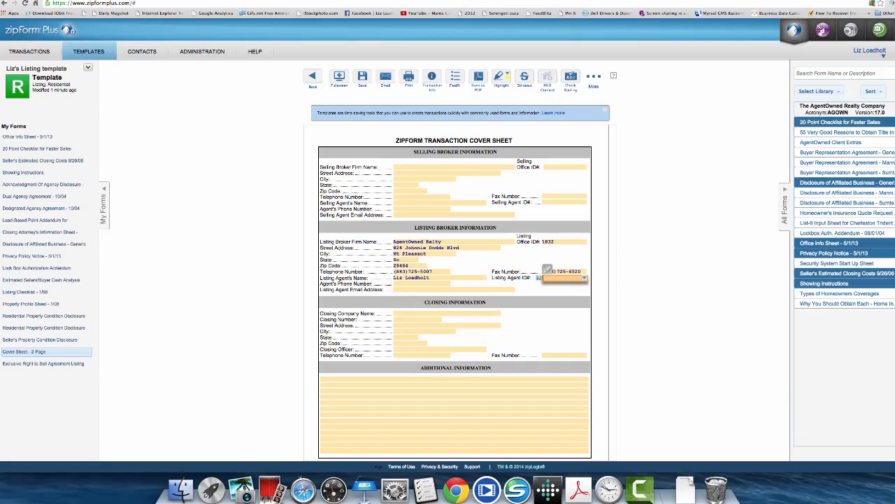
key("Tab")
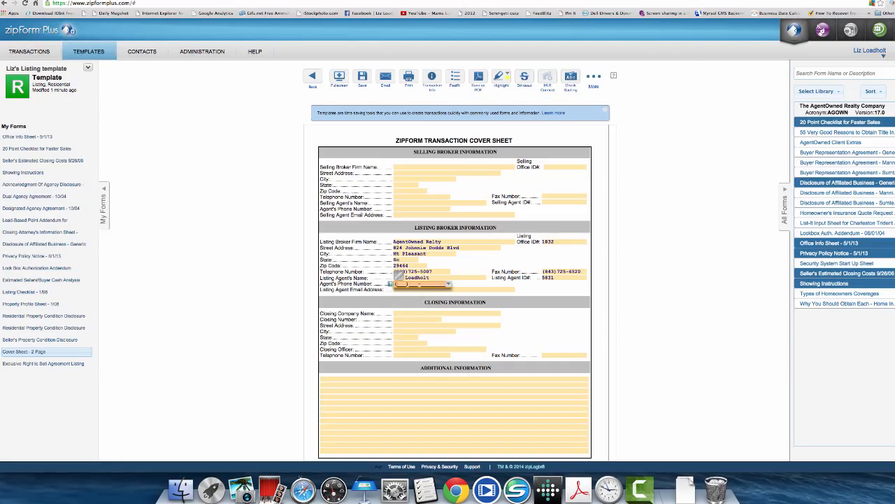
key("Tab")
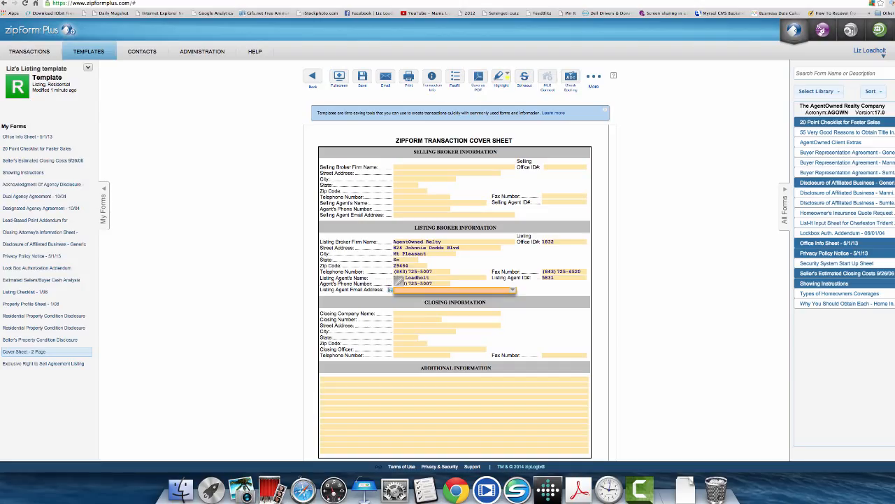
- Correct the office telephone number, add the agent's e-mail address, and save the cover sheet
left_click(432, 271)
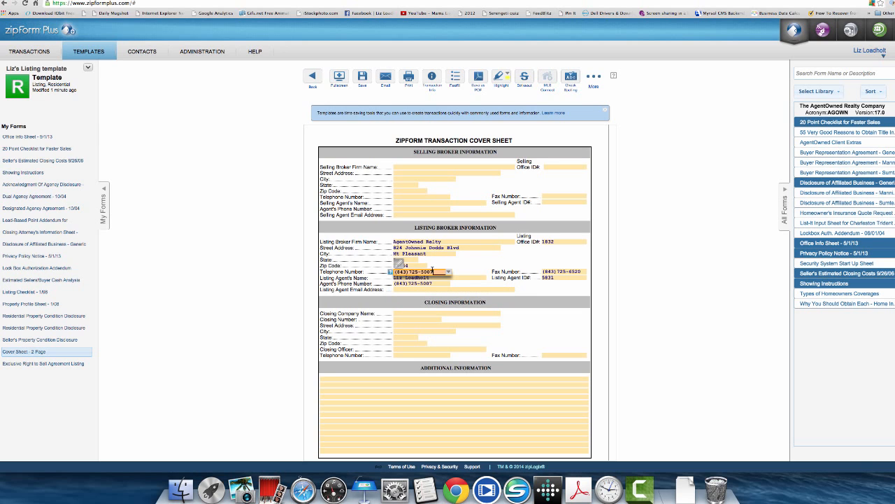
key("BackSpace")
key("BackSpace")
key("BackSpace")
key("BackSpace")
key("BackSpace")
key("BackSpace")
key("BackSpace")
type("8847300")
left_click(412, 289)
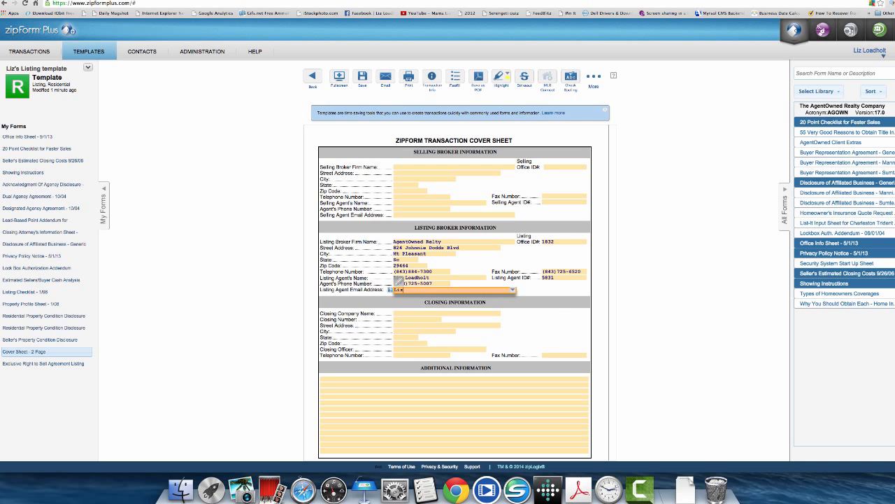
key("Tab")
scroll(397, 389, "down", 2)
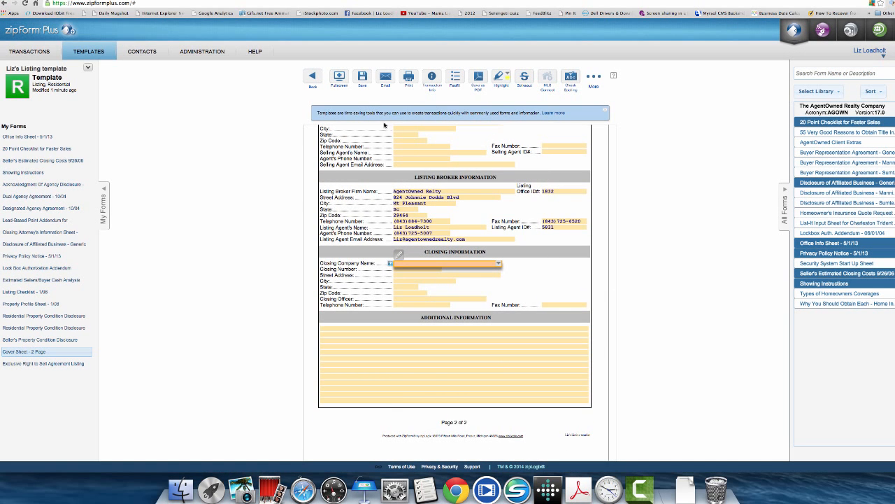
left_click(363, 78)
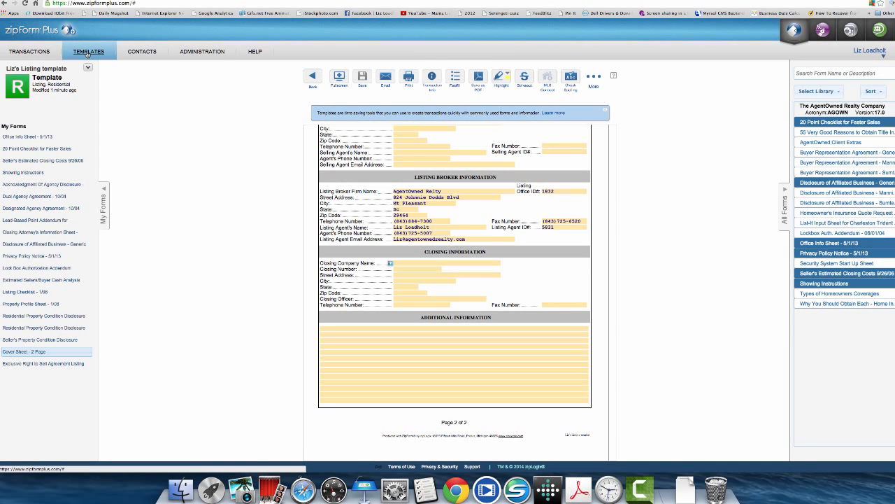
- Check the Office Info Sheet, then view the Exclusive Right to Sell Agreement Listing's prefilled signature block
left_click(26, 137)
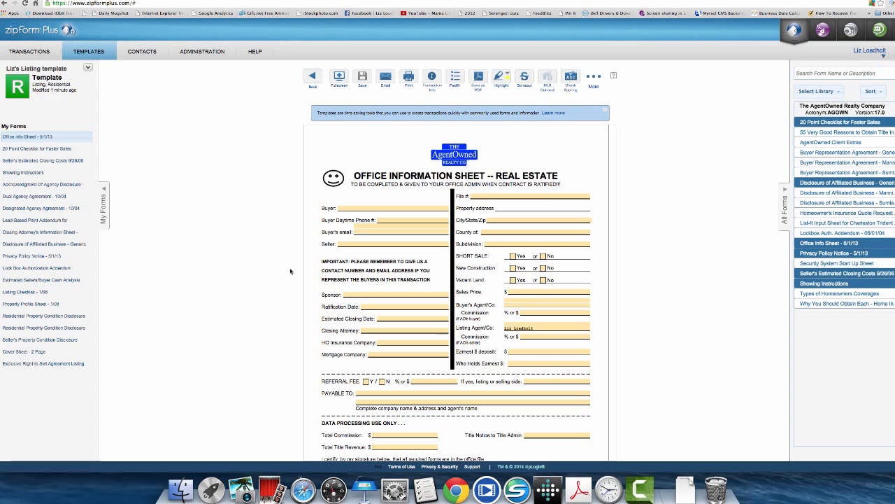
scroll(308, 241, "down", 3)
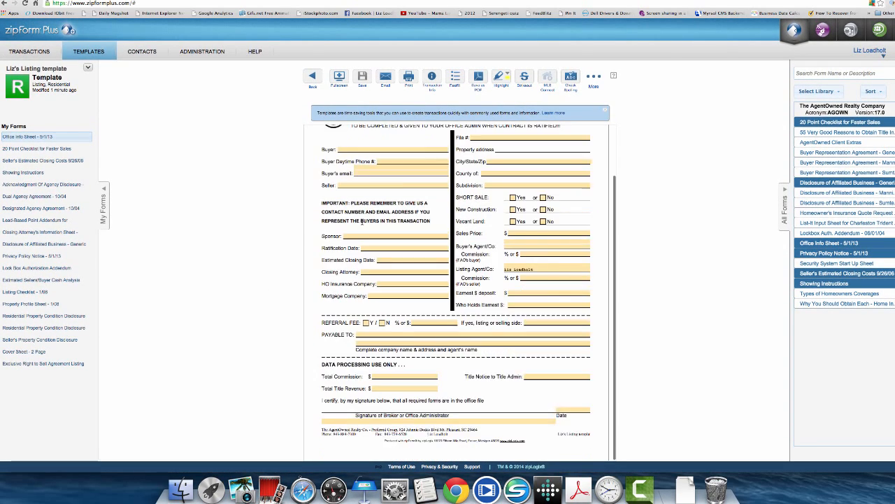
scroll(359, 221, "up", 3)
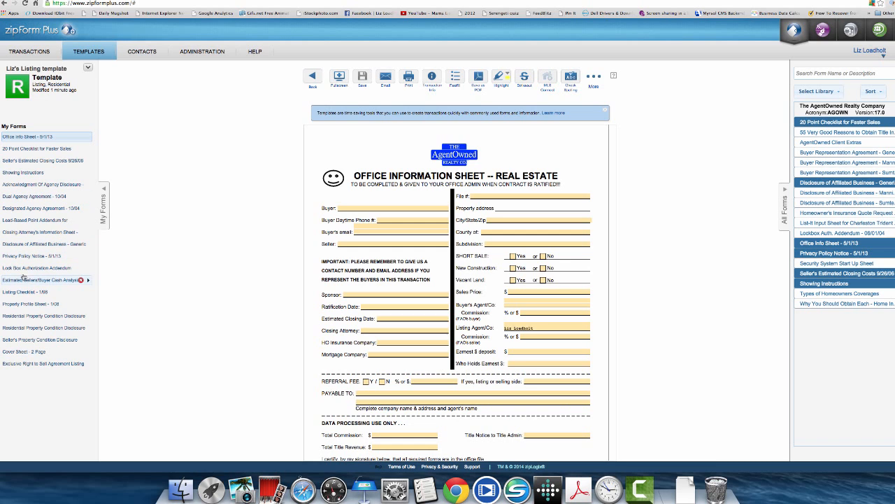
left_click(41, 364)
scroll(456, 294, "down", 10)
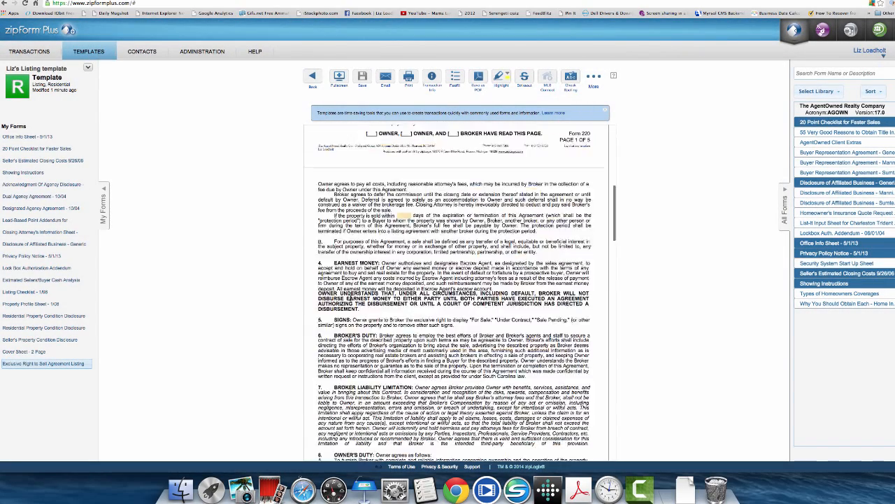
scroll(351, 299, "down", 20)
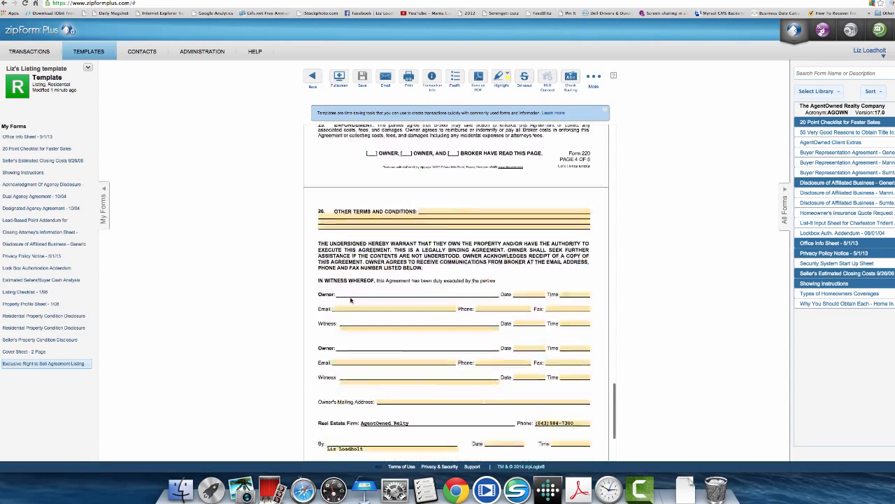
scroll(351, 299, "down", 5)
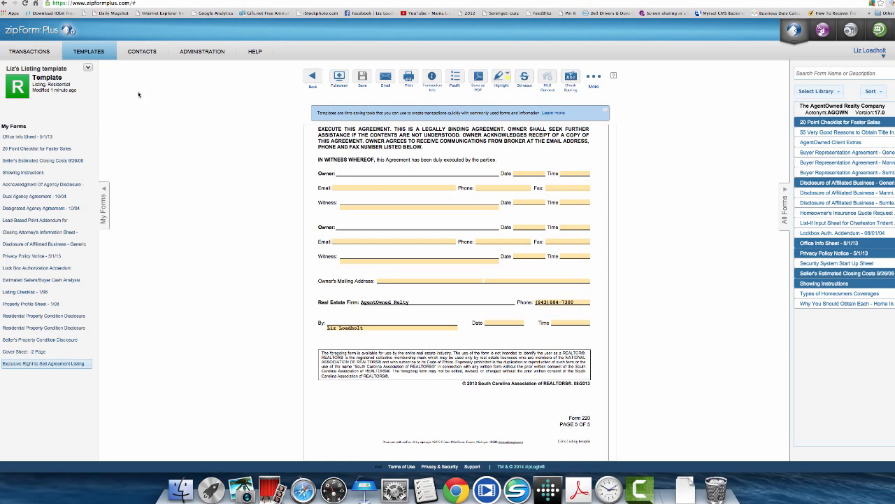
- Create and save a Purchase, Residential buyer template for the agent based on Buy Agreement-Charleston
left_click(90, 54)
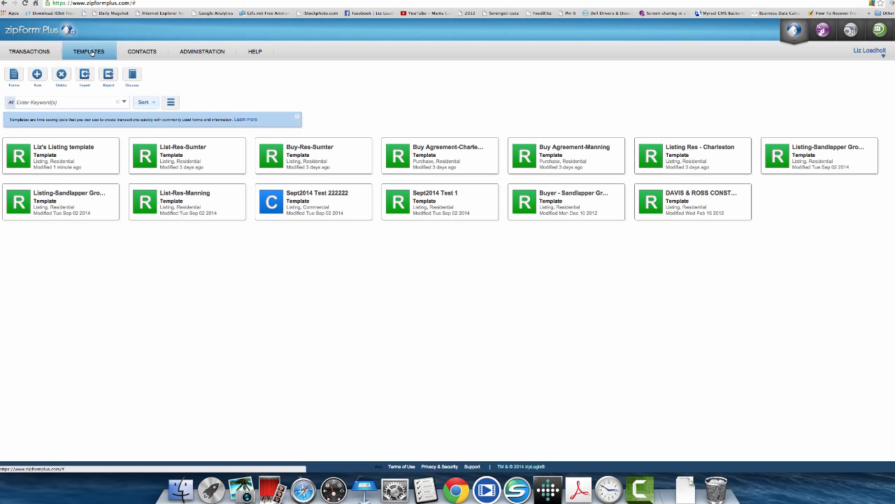
left_click(37, 75)
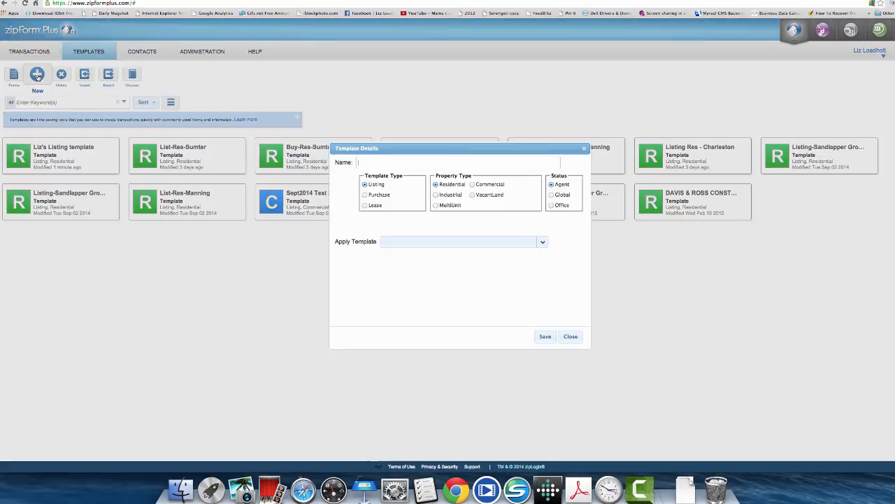
left_click(364, 160)
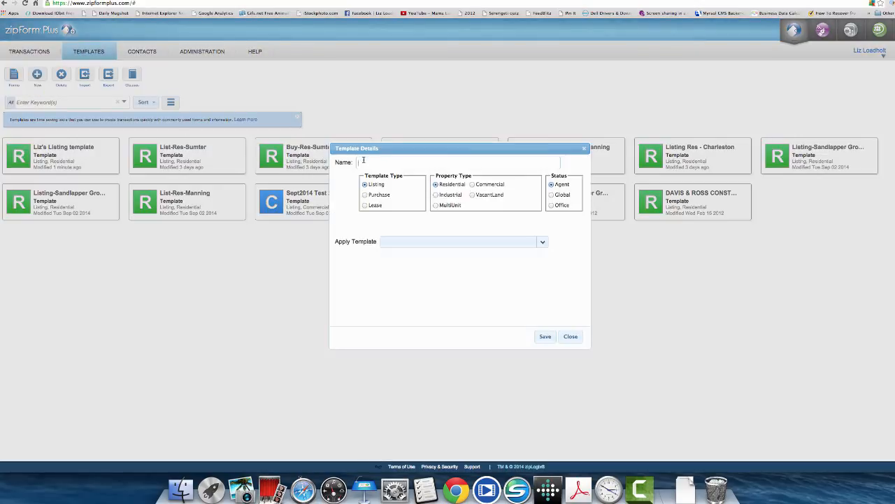
type("Liz's Buyer Template")
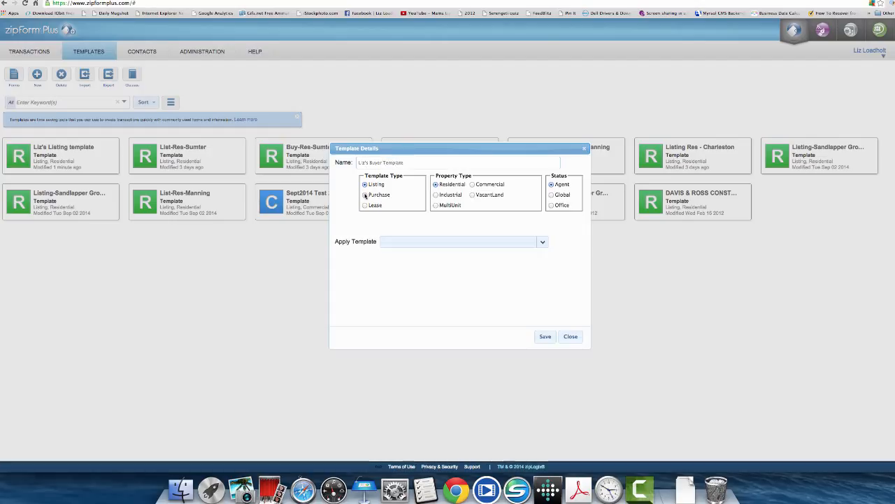
left_click(364, 196)
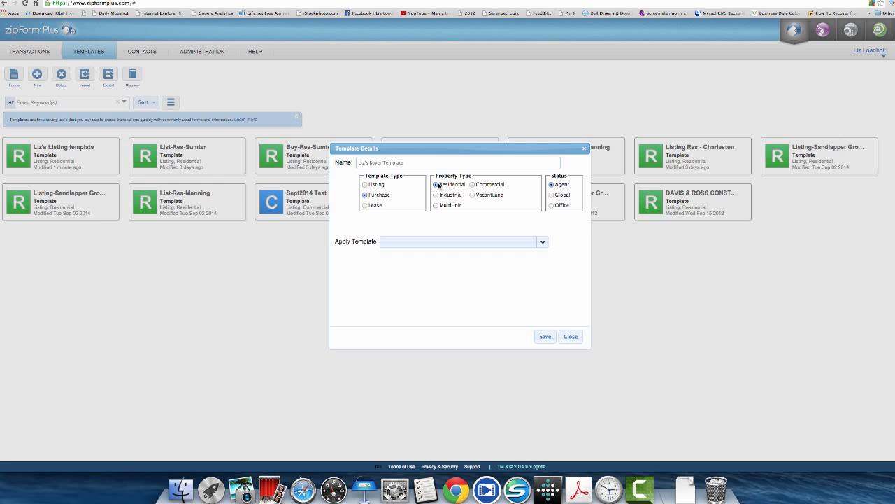
left_click(551, 184)
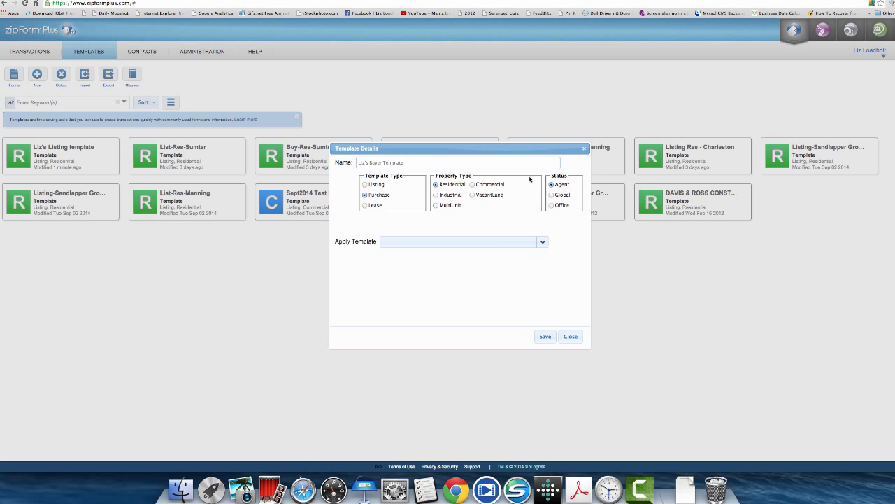
left_click(543, 243)
scroll(462, 301, "down", 3)
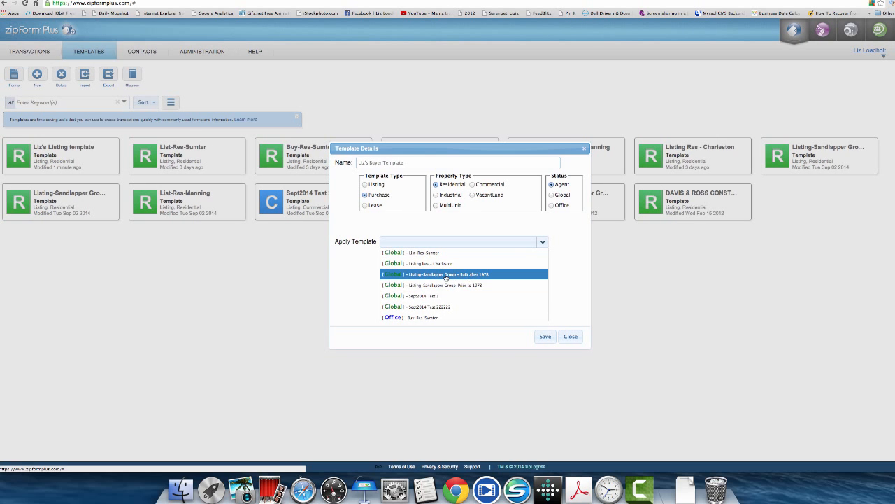
scroll(445, 277, "up", 3)
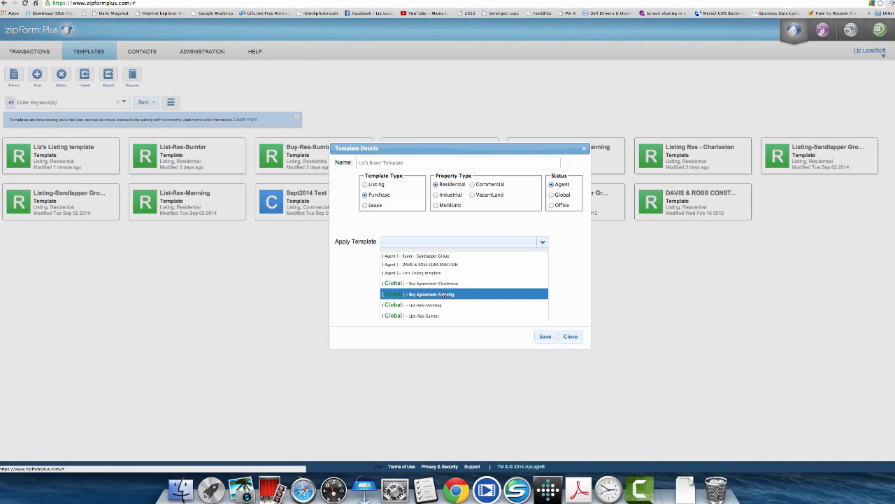
left_click(423, 284)
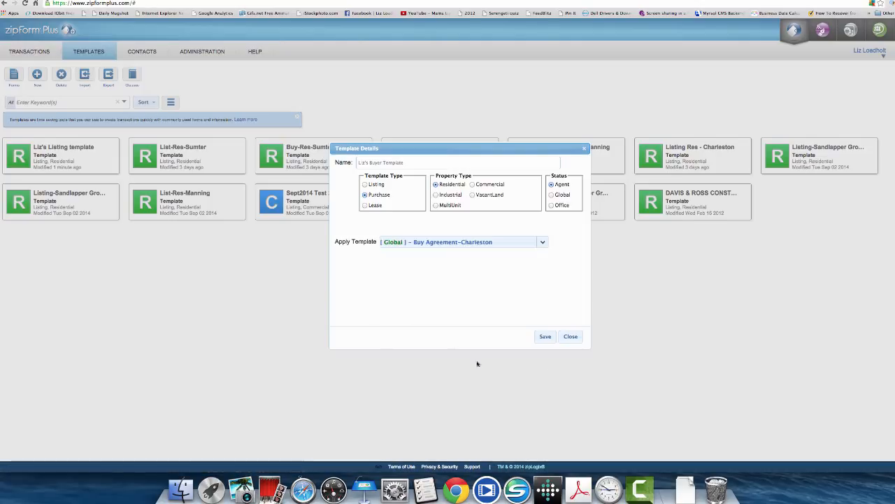
left_click(545, 337)
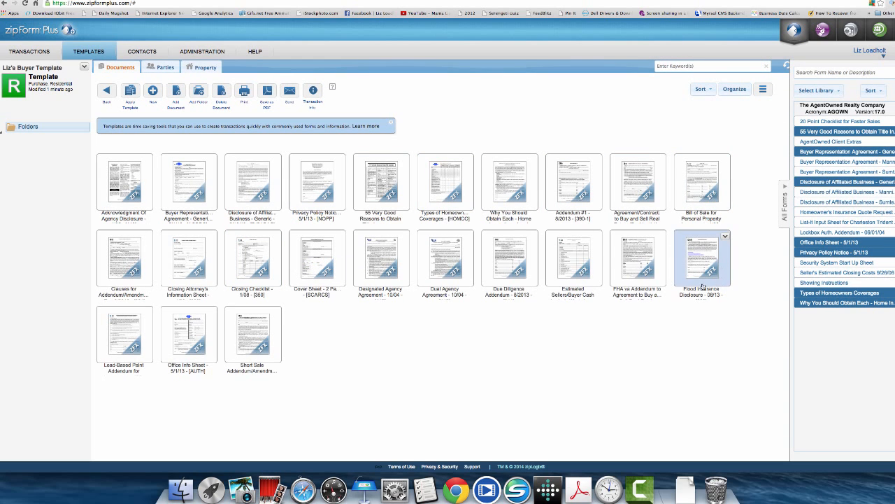
- Open the buyer template's Cover Sheet - 2 Page and scroll to Selling Broker Information
left_click(317, 270)
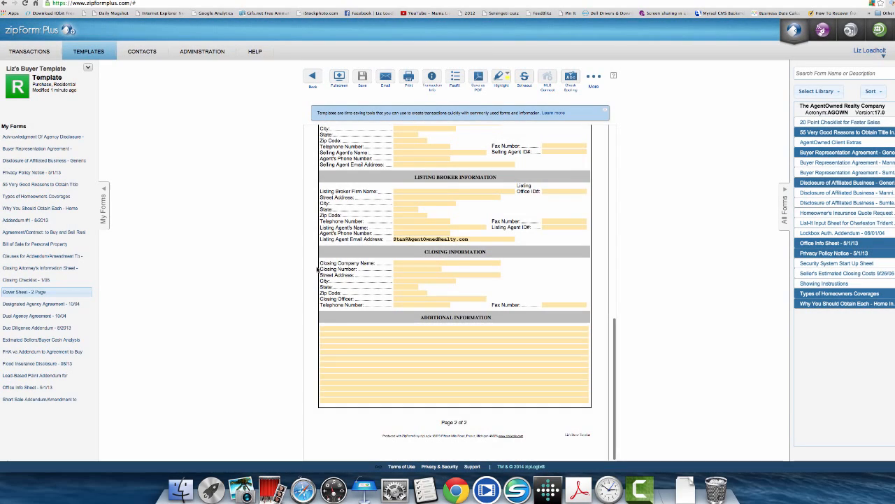
scroll(426, 209, "up", 10)
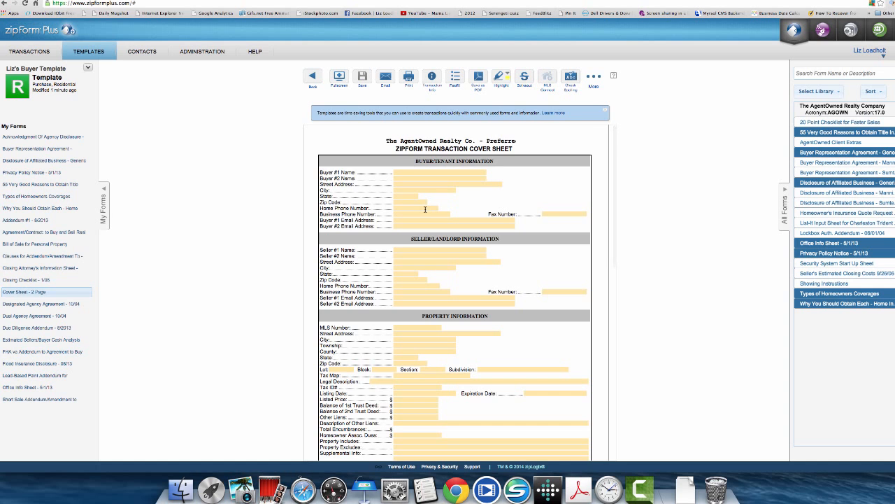
scroll(425, 209, "down", 10)
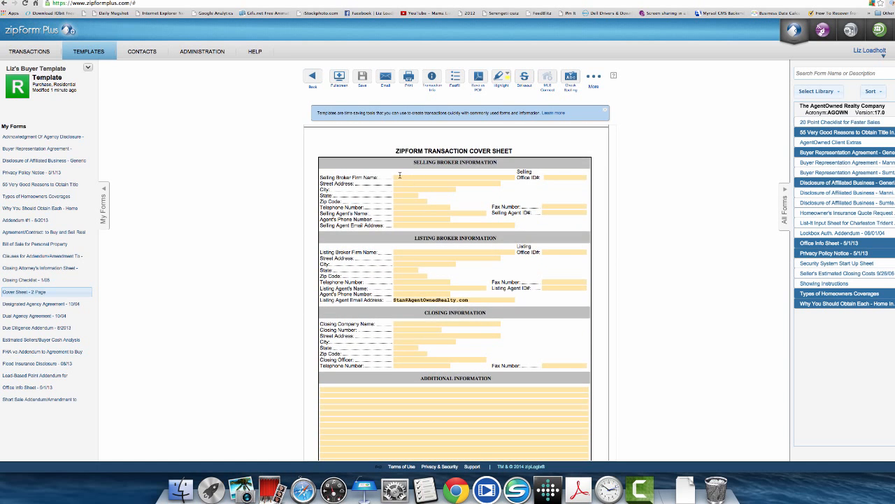
- Enter the selling broker firm 'AgentOwned Realty' and the office street address
left_click(400, 177)
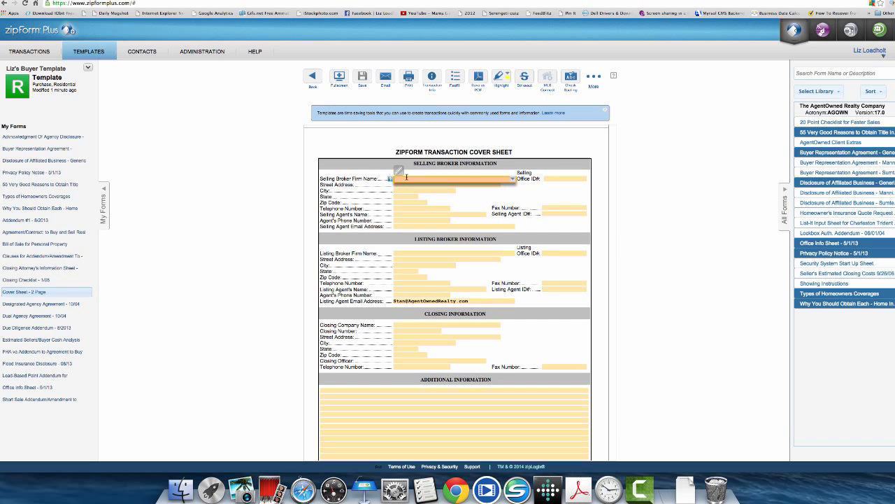
type("AgentOwned Realty")
key("Tab")
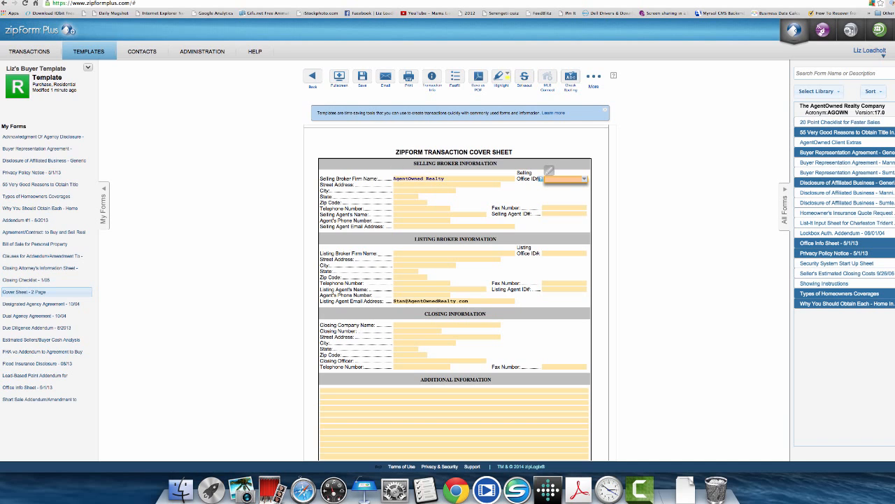
left_click(398, 178)
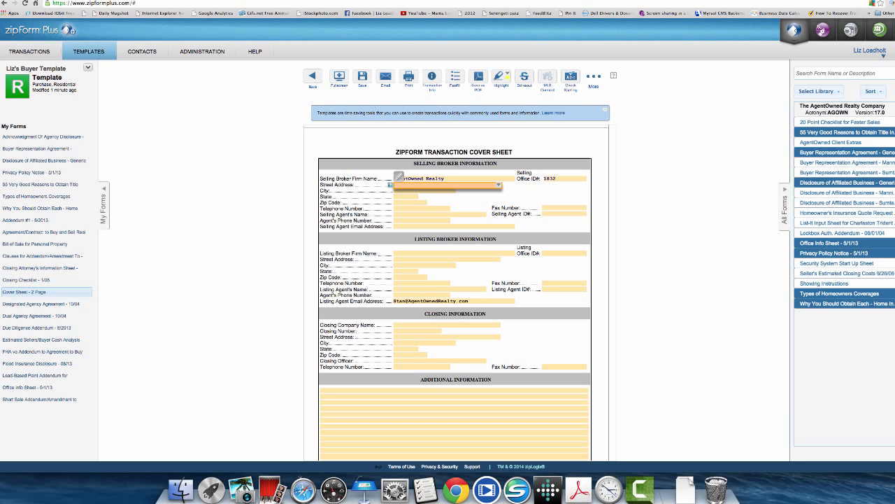
type("824 Johnnie dod")
key("BackSpace")
key("BackSpace")
type("Dodds Blvd")
key("Tab")
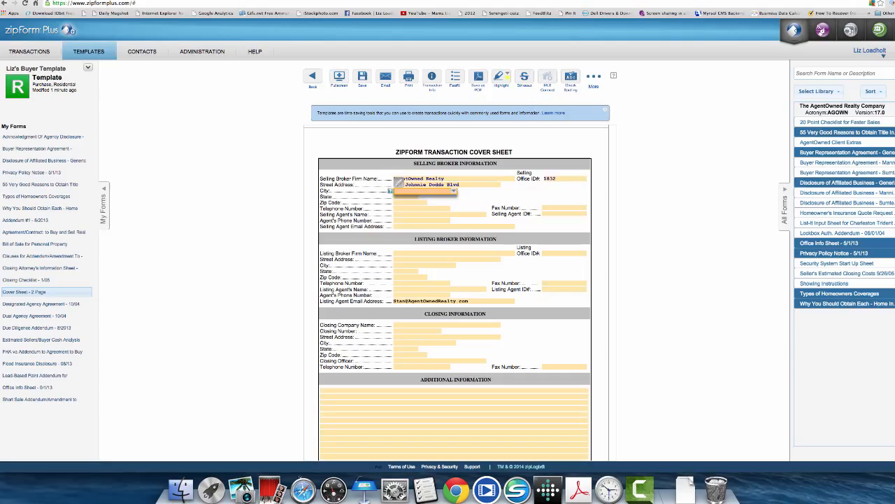
- Fill in the city, state SC, zip, office telephone and fax numbers
type("Mt Pleasant")
key("Tab")
type("SC")
key("Tab")
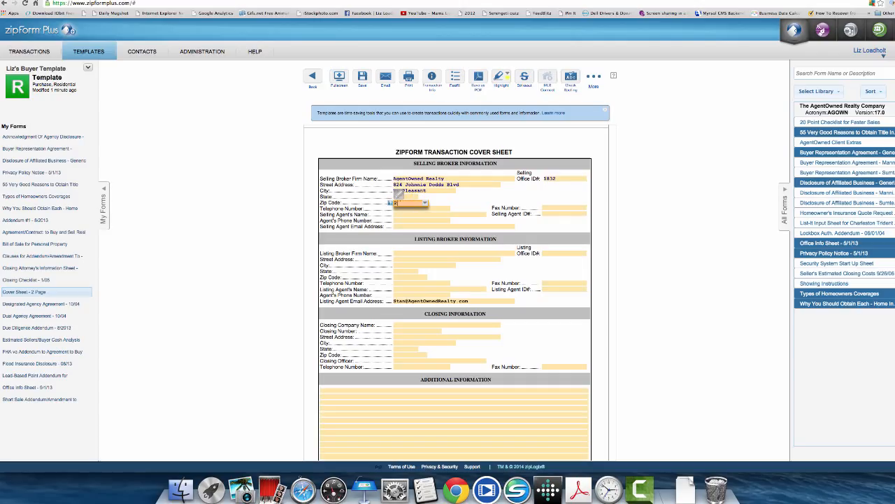
key("Tab")
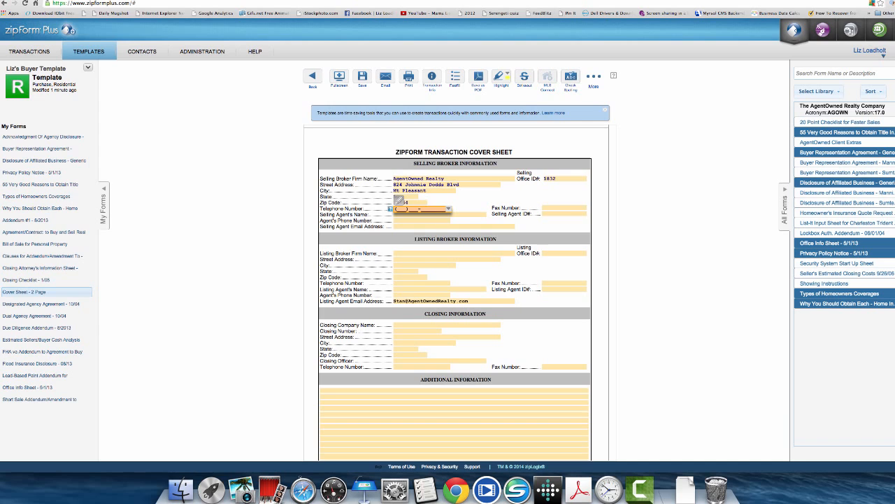
key("Tab")
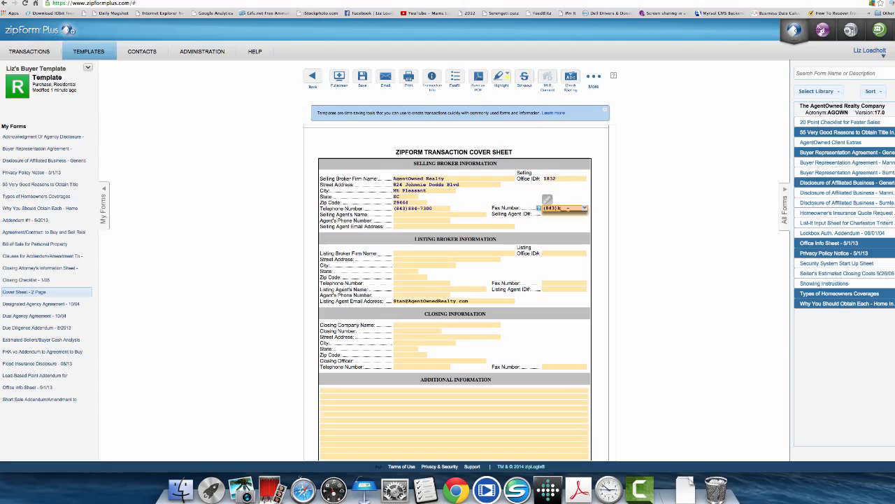
type("843)872")
key("BackSpace")
key("BackSpace")
key("BackSpace")
key("BackSpace")
key("BackSpace")
key("BackSpace")
- Complete the selling agent's name, ID, phone and e-mail, then save the cover sheet
left_click(397, 212)
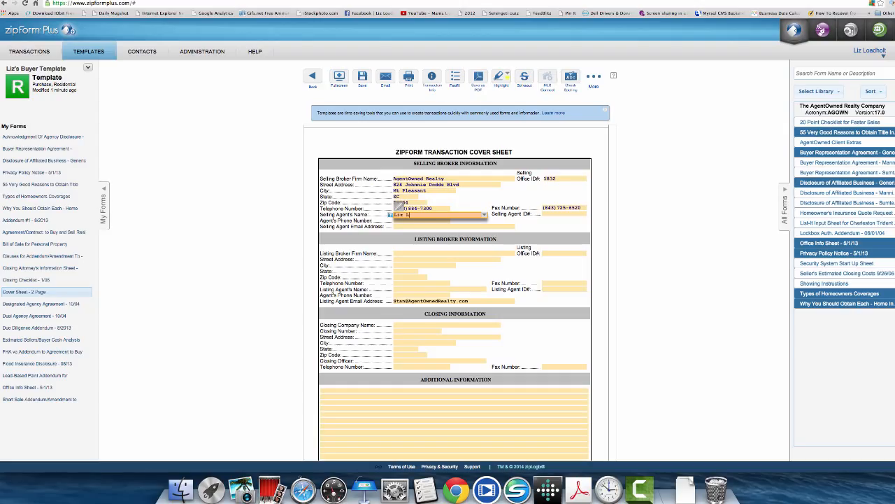
left_click(547, 209)
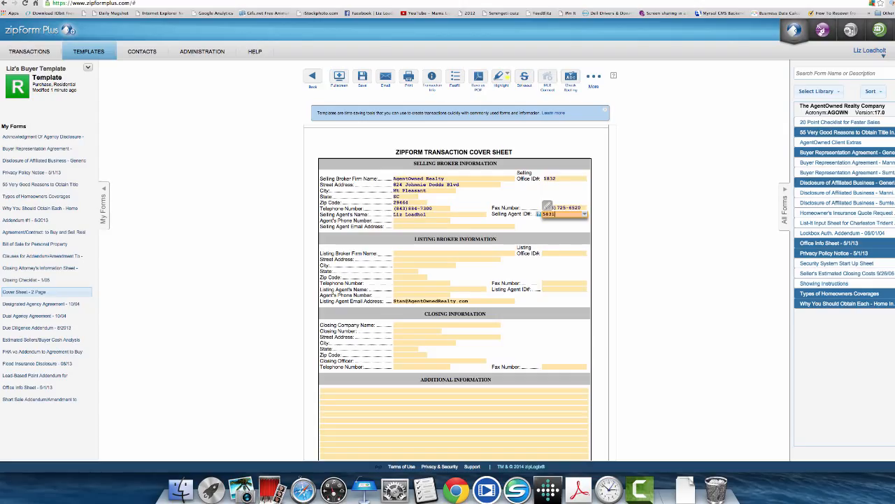
left_click(397, 212)
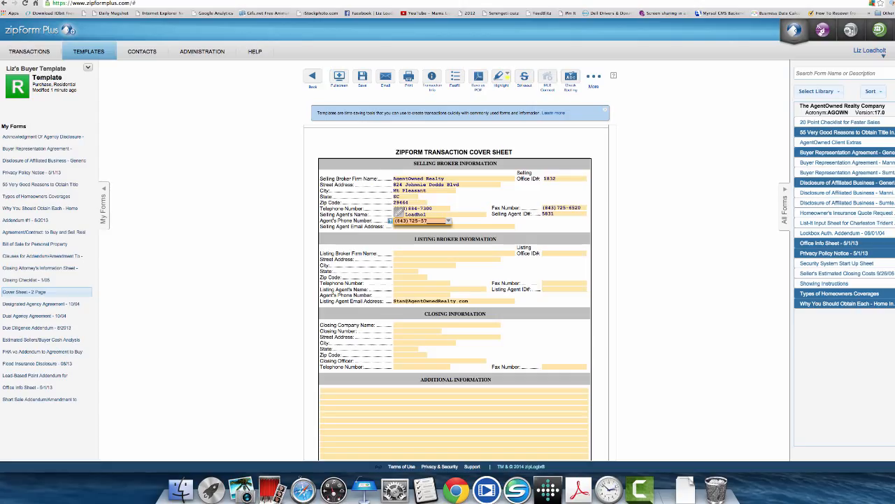
key("BackSpace")
key("BackSpace")
key("Tab")
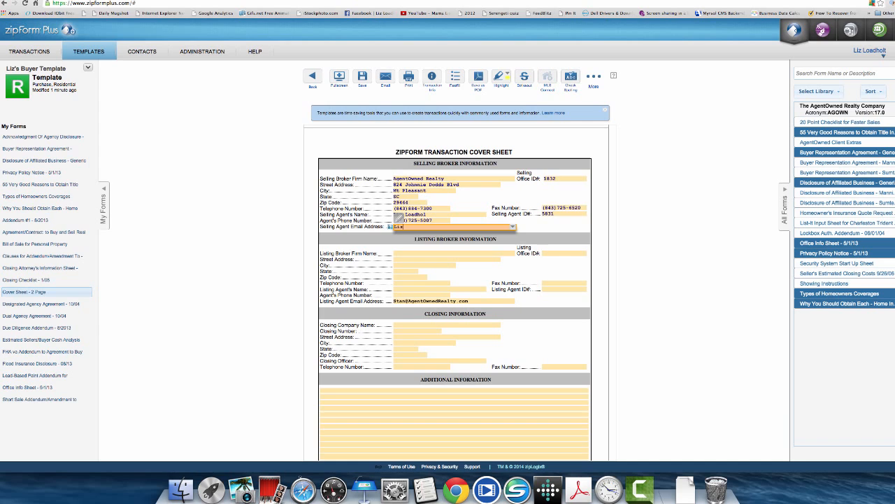
left_click(390, 294)
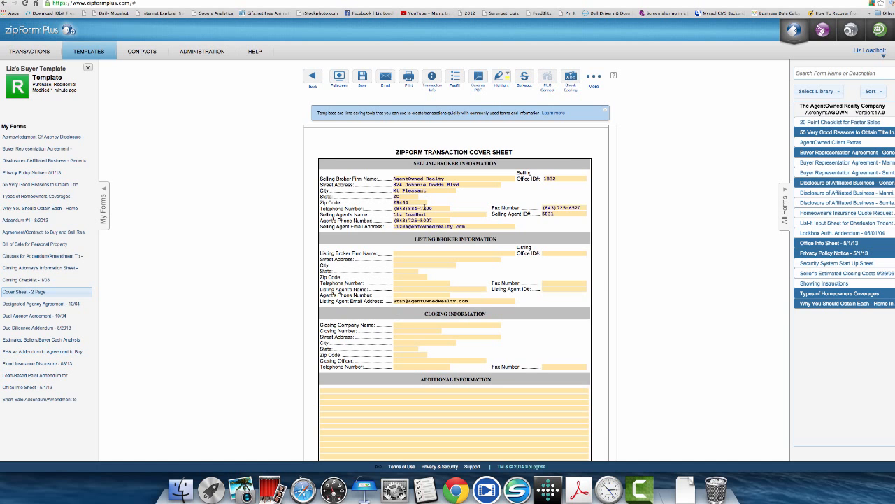
scroll(386, 275, "down", 2)
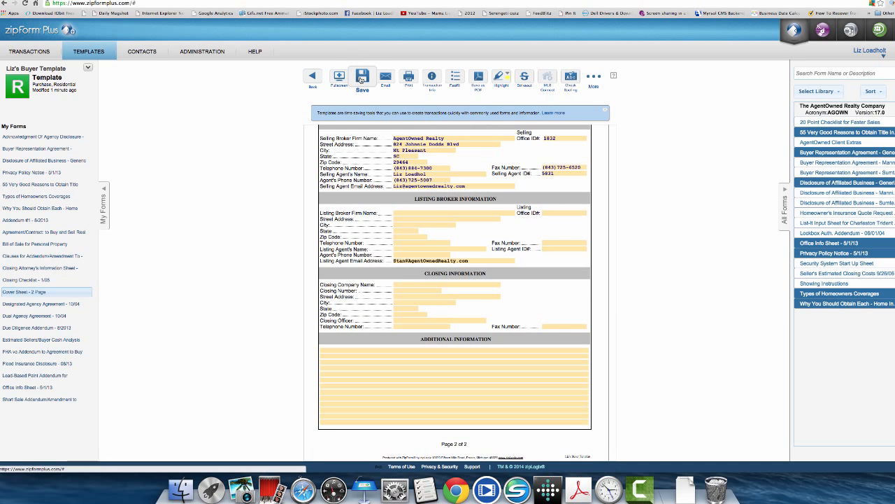
left_click(362, 79)
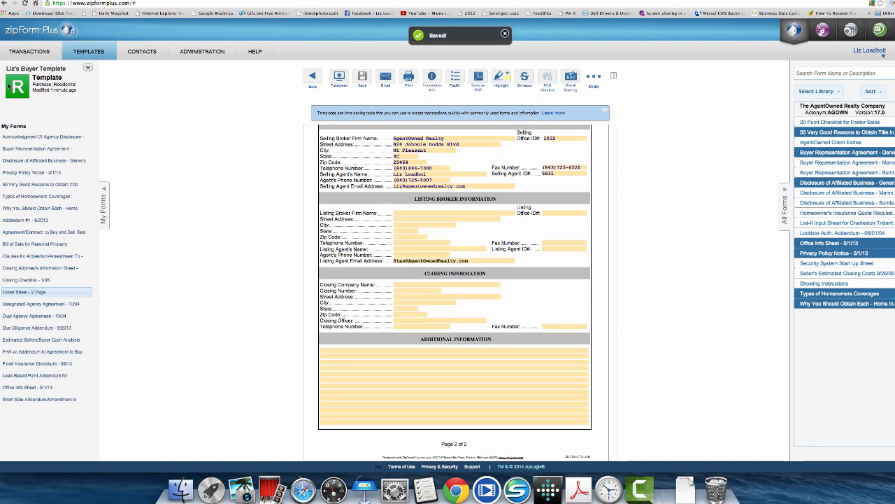
left_click(26, 148)
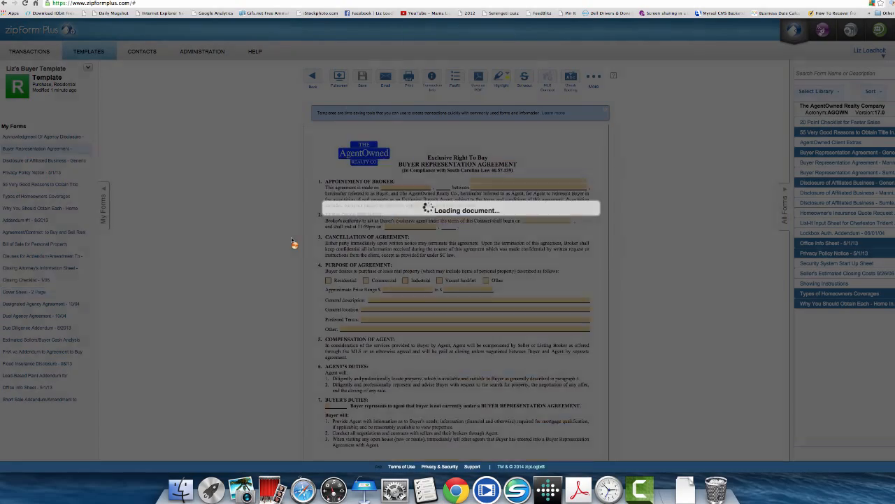
- Review the Buyer Representation Agreement's agent details, then find the Agreement/Contract to Buy and Sell's licensee section
scroll(287, 240, "down", 15)
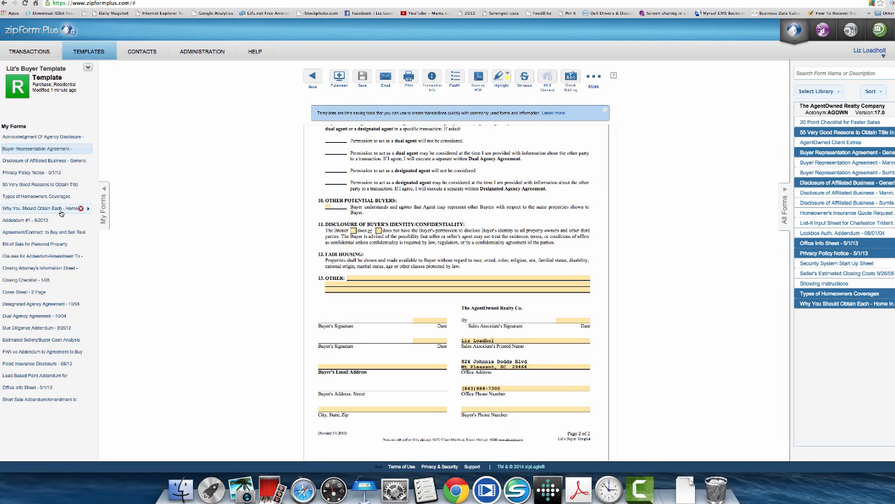
left_click(44, 235)
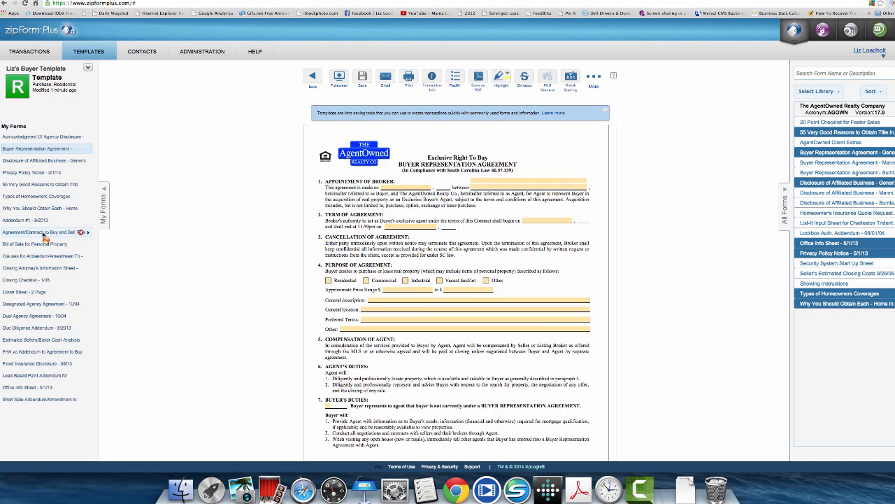
scroll(423, 280, "down", 5)
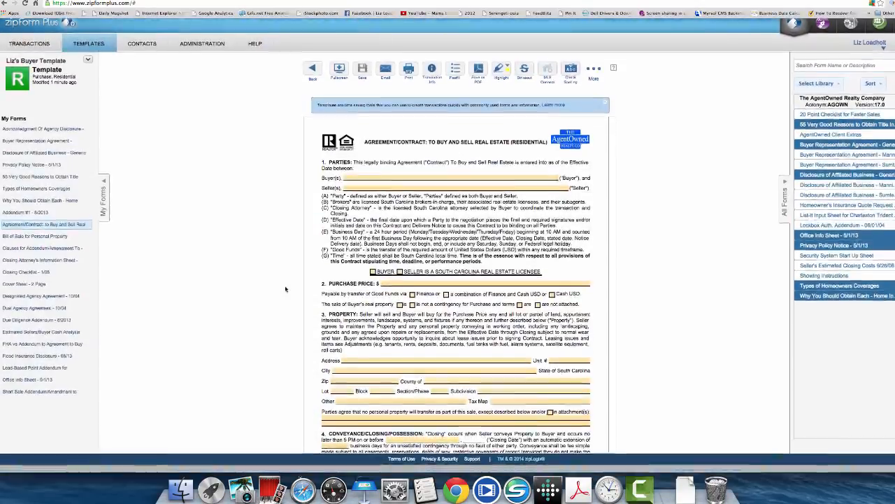
scroll(423, 281, "down", 20)
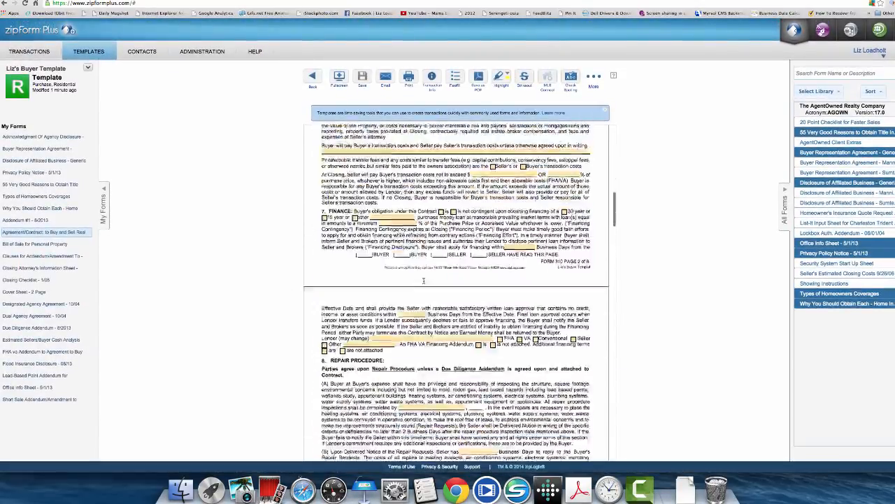
scroll(423, 281, "down", 20)
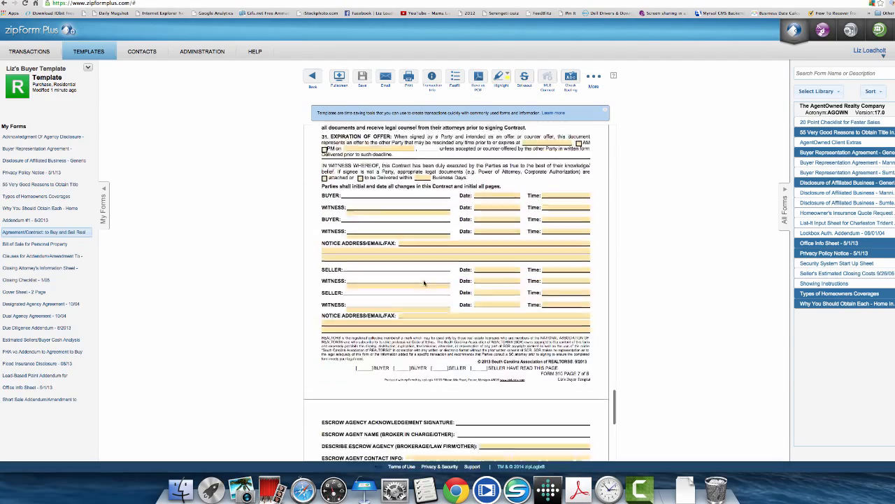
scroll(424, 281, "up", 3)
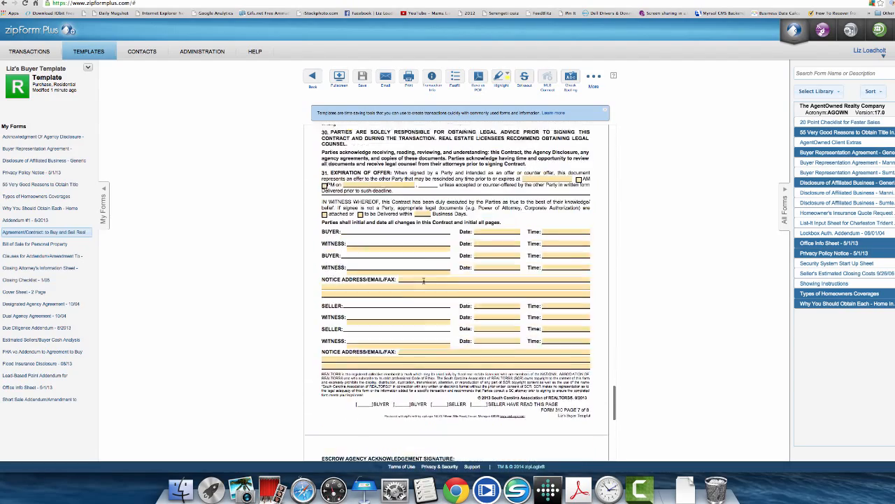
scroll(424, 280, "down", 10)
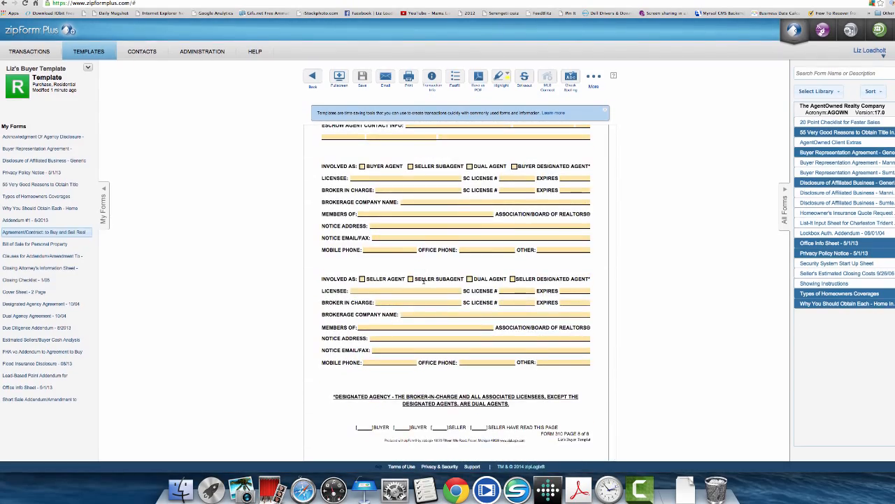
scroll(423, 281, "up", 7)
scroll(423, 282, "up", 12)
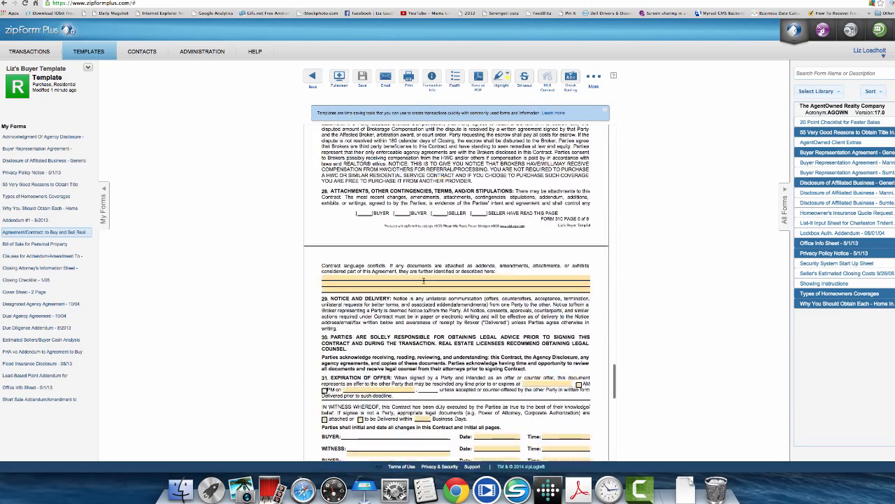
scroll(423, 282, "down", 6)
scroll(424, 283, "down", 12)
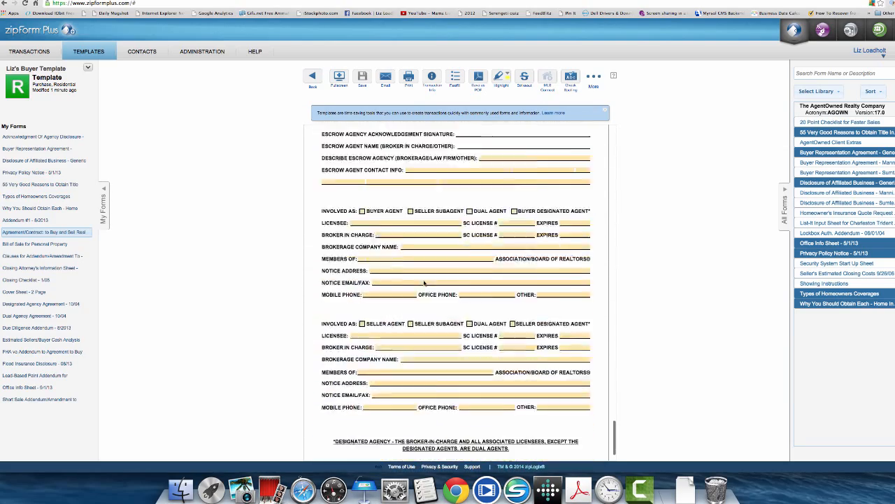
scroll(424, 282, "up", 2)
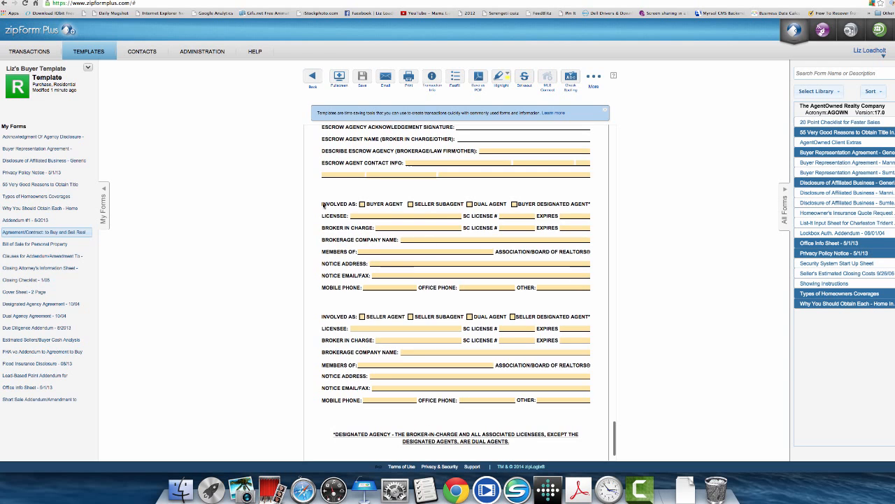
scroll(364, 226, "up", 1)
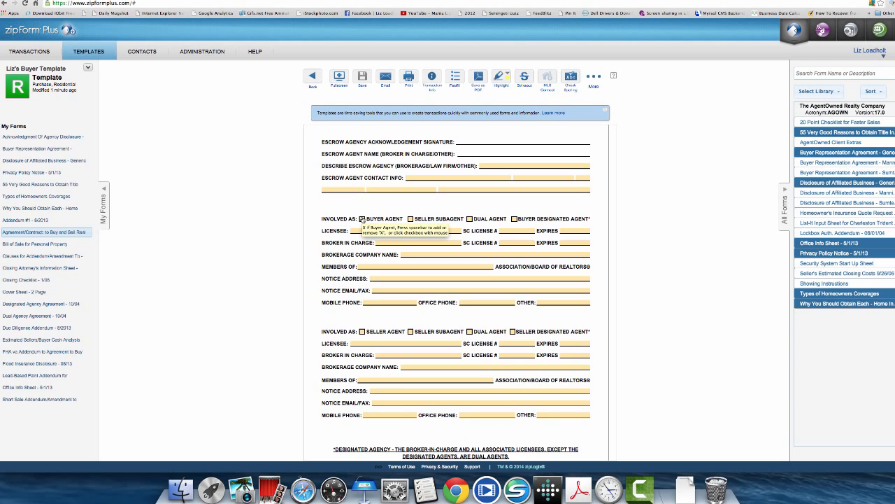
- Check Buyer Agent, enter the agent as licensee and broker in charge, and add the SC license number
left_click(362, 220)
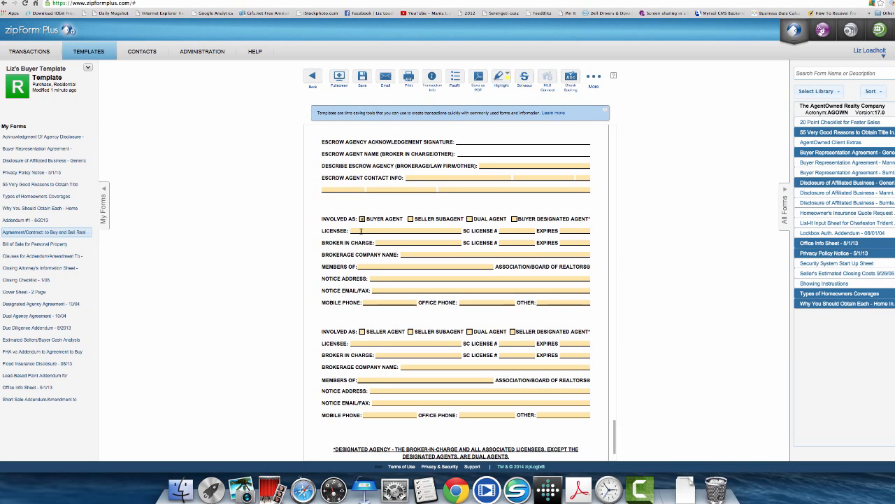
left_click(381, 233)
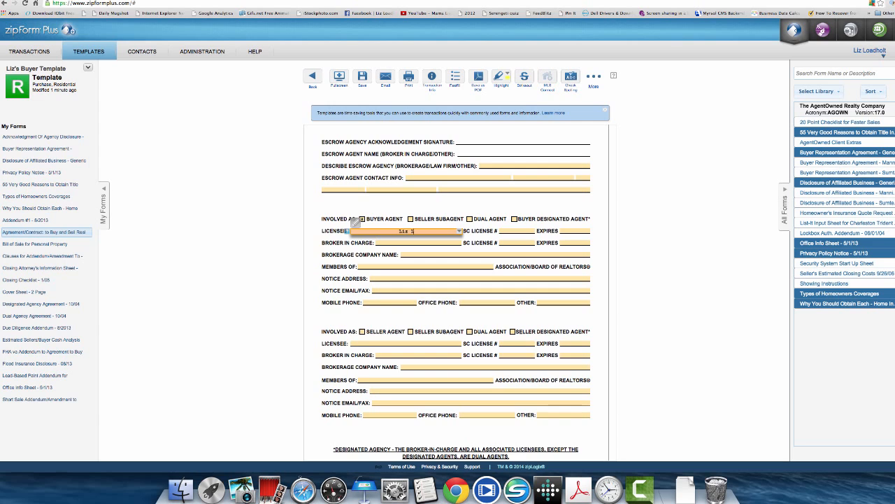
key("Tab")
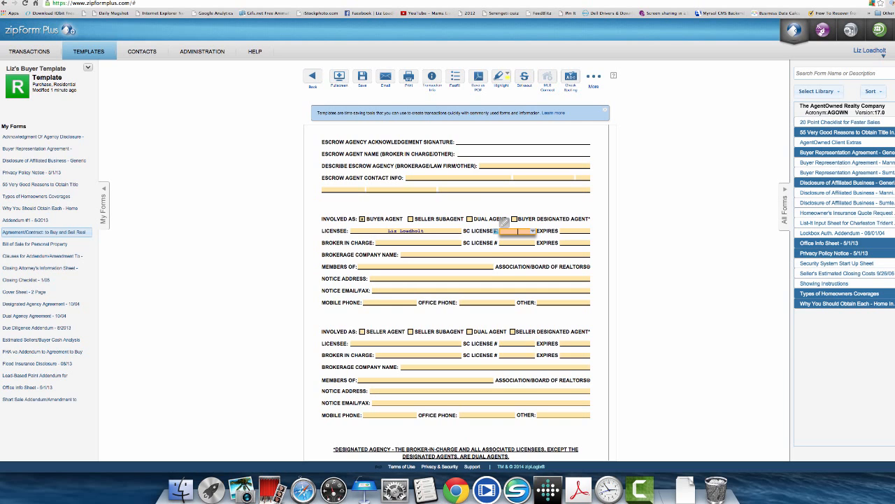
key("Tab")
key("Tab")
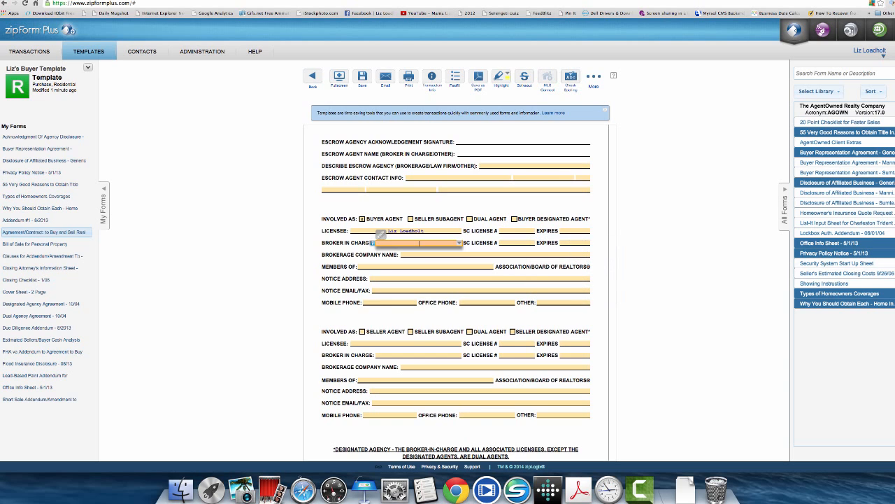
key("Tab")
type("17815")
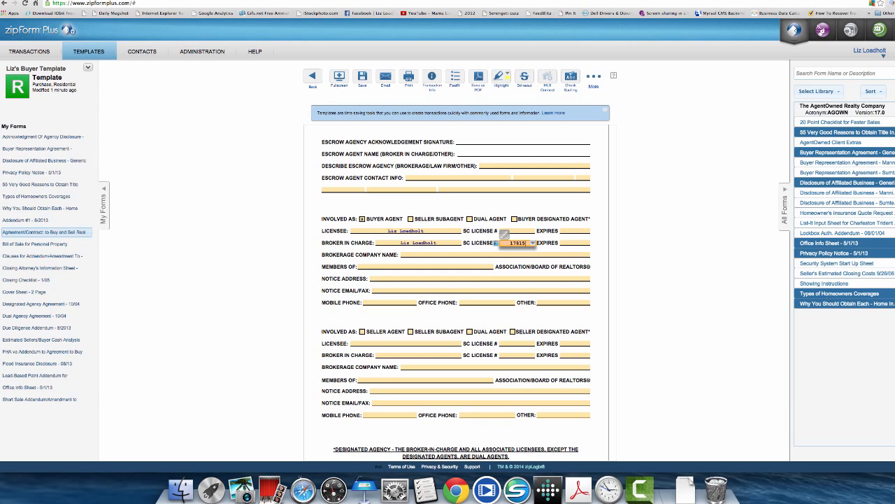
key("Tab")
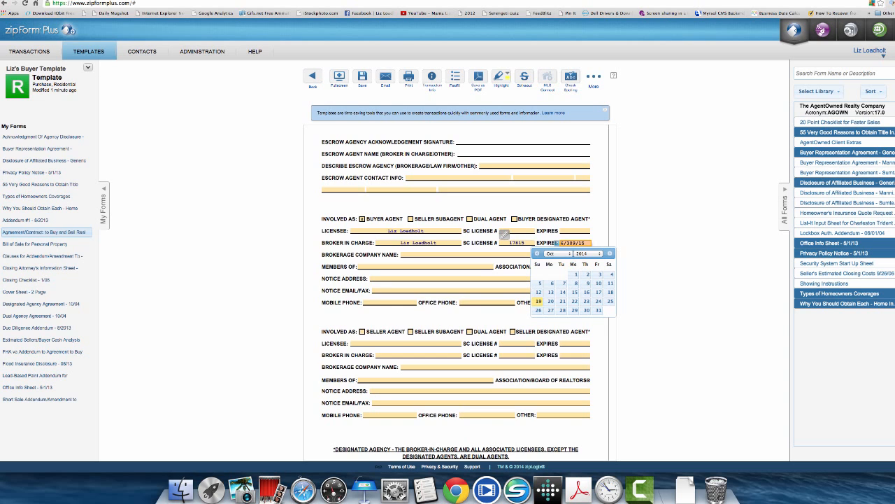
- Pick June 30, 2015 in the date picker as the broker's license expiration
key("Tab")
scroll(574, 264, "up", 1)
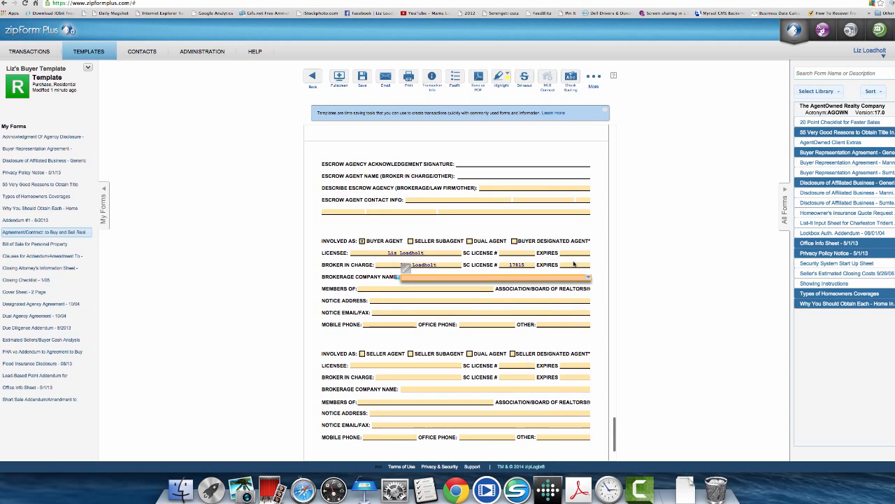
left_click(575, 264)
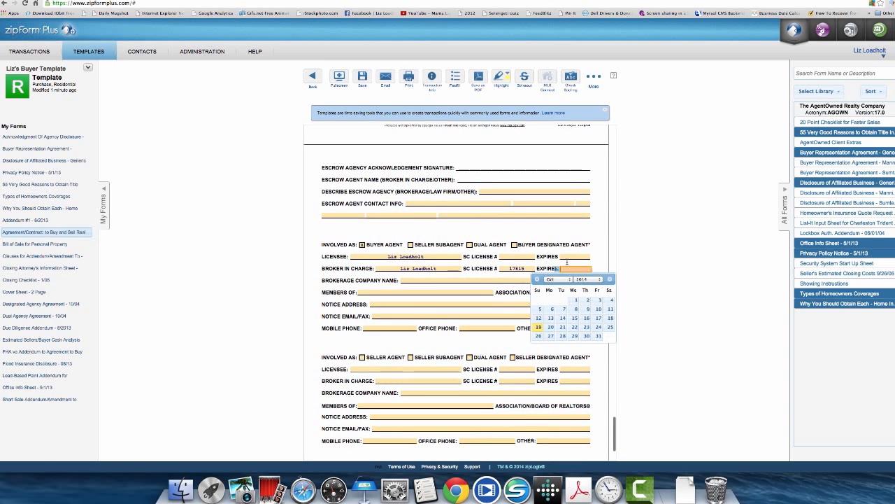
left_click(598, 281)
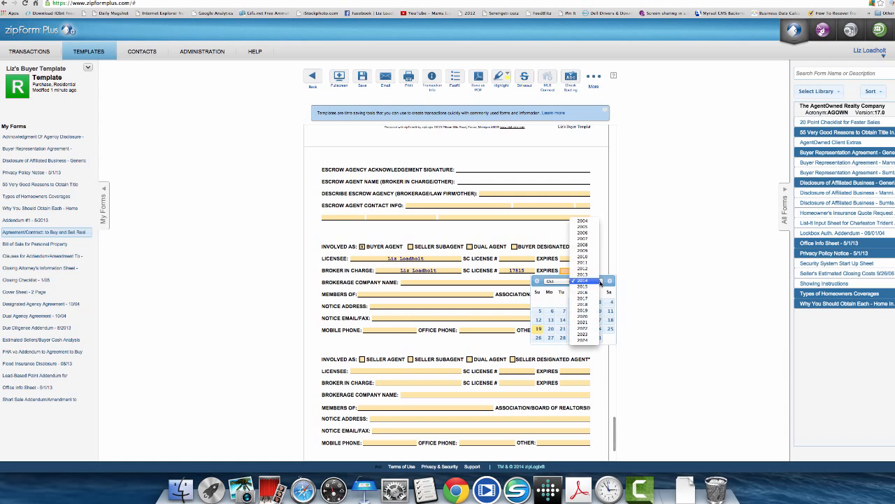
left_click(586, 290)
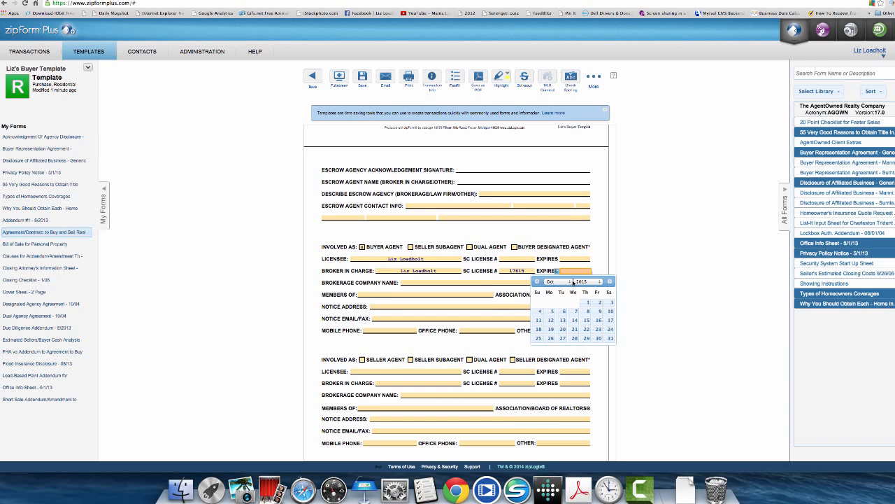
left_click(568, 281)
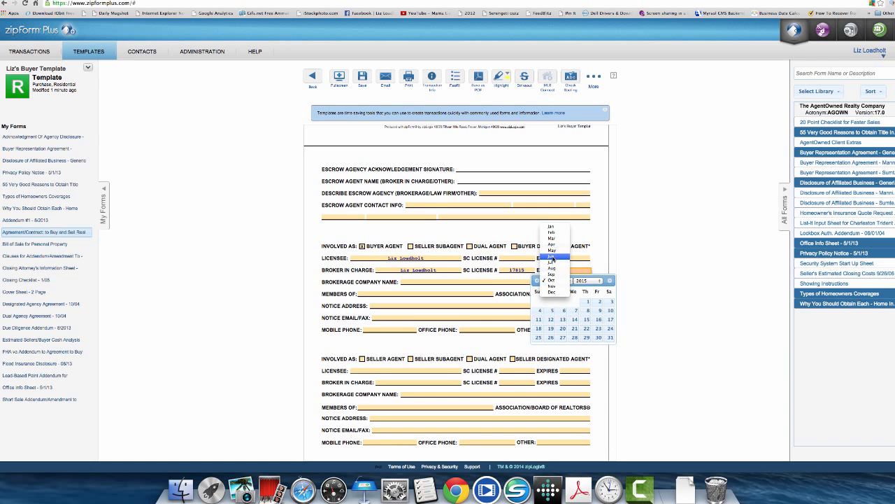
left_click(552, 257)
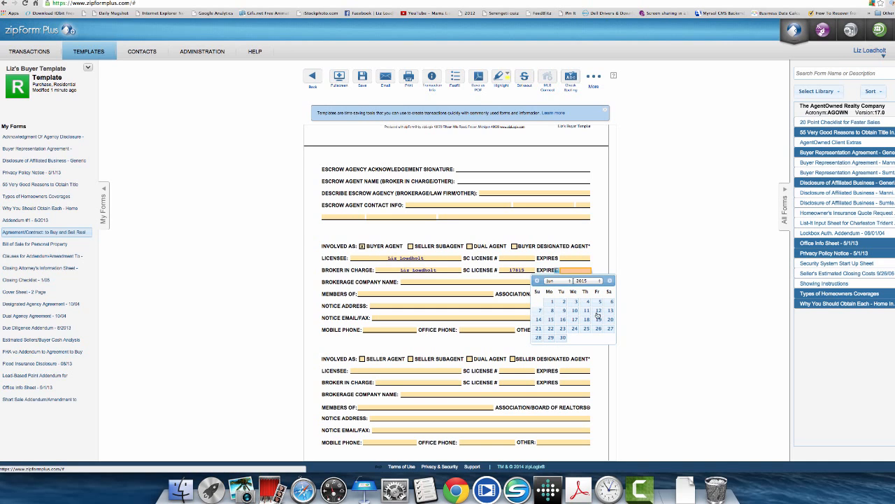
left_click(562, 338)
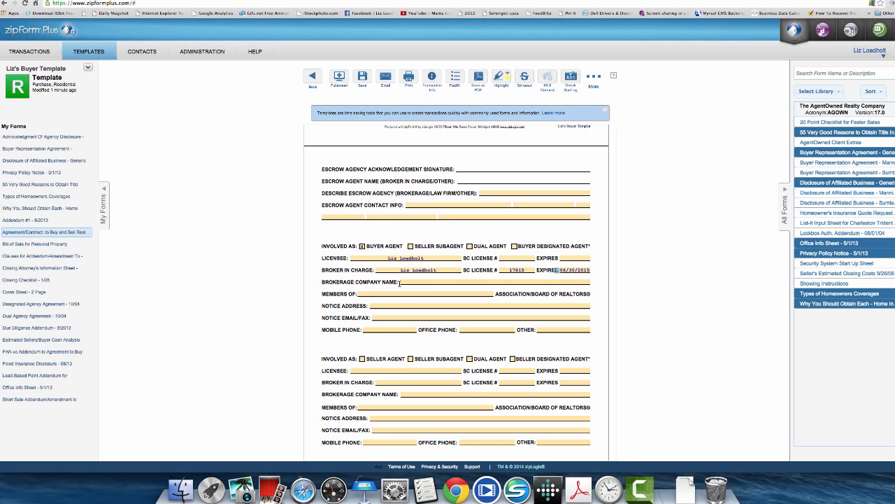
- Enter Charleston Trident as the agent's association membership and save the buyer template
left_click(378, 294)
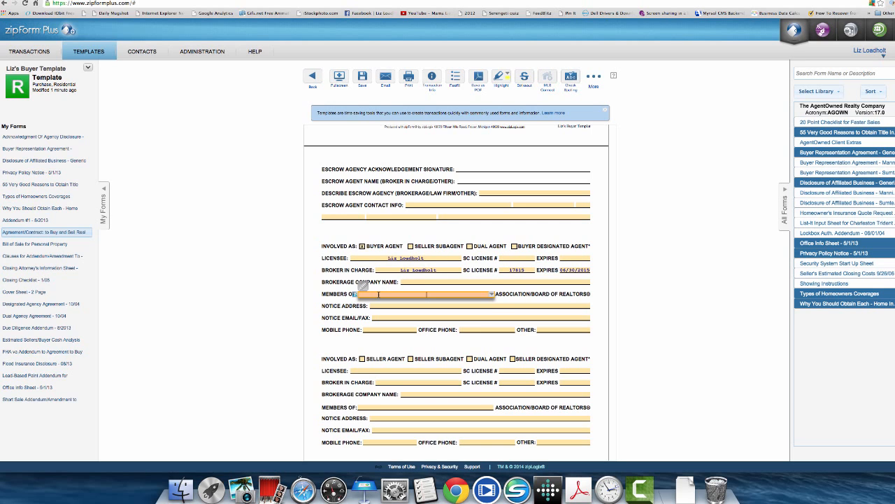
type("Charleston Trident")
left_click(396, 307)
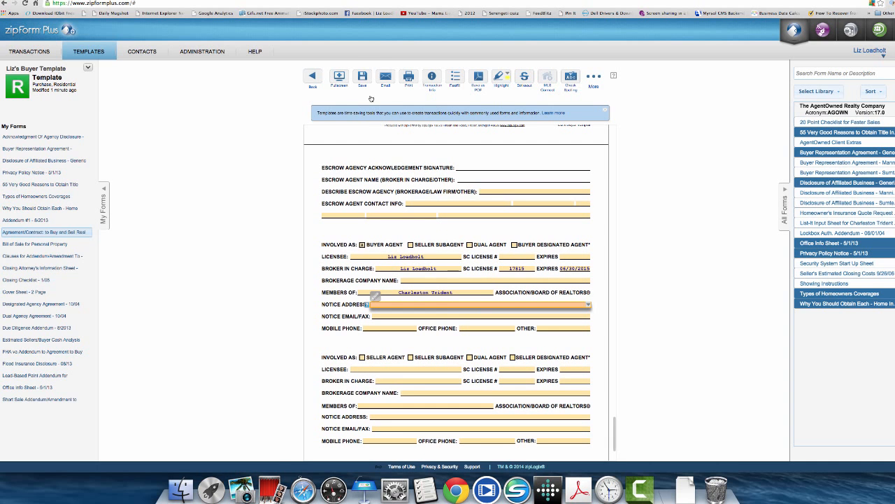
left_click(362, 80)
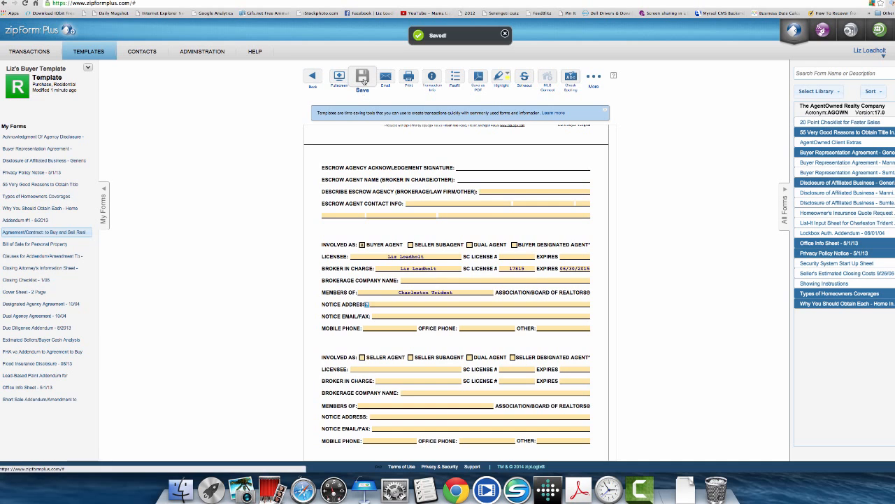
- Leave the templates list and show the existing transactions
left_click(86, 53)
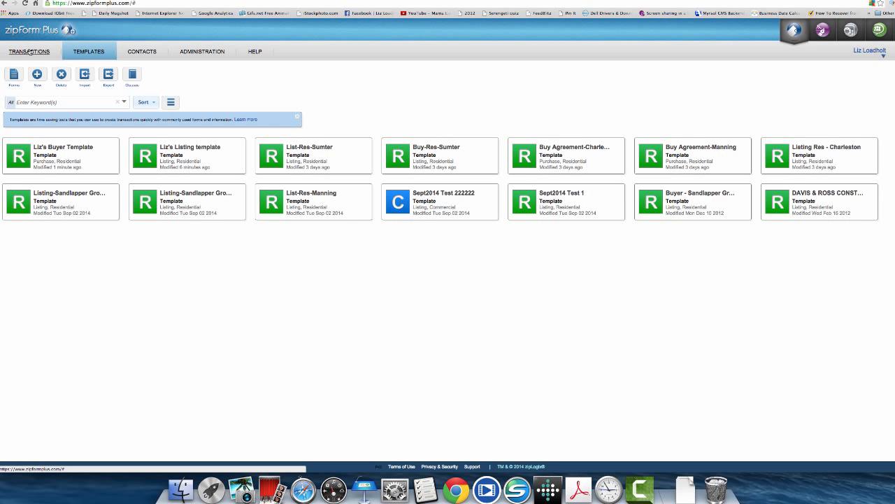
left_click(29, 51)
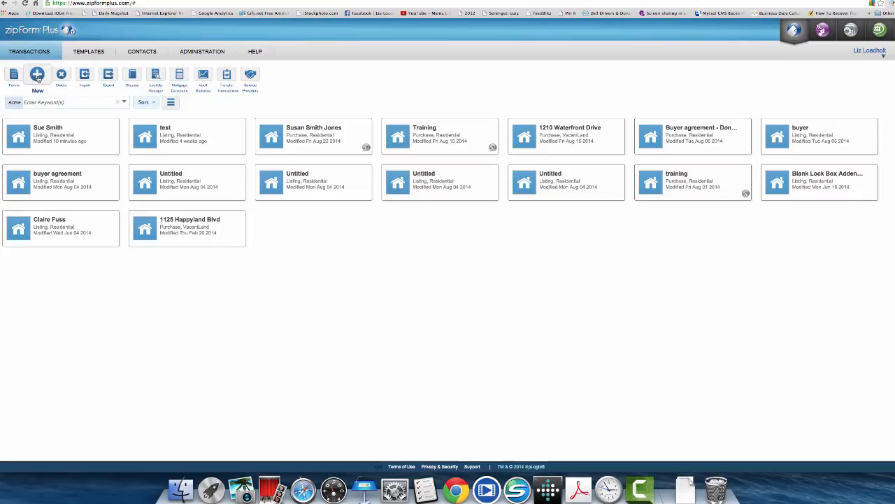
- Create a new Purchase transaction under the client's name with the agent's buyer template applied
left_click(37, 75)
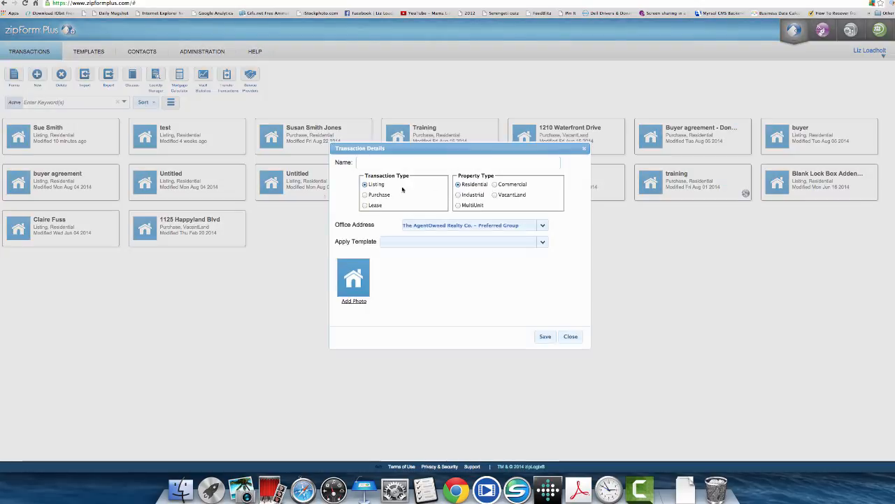
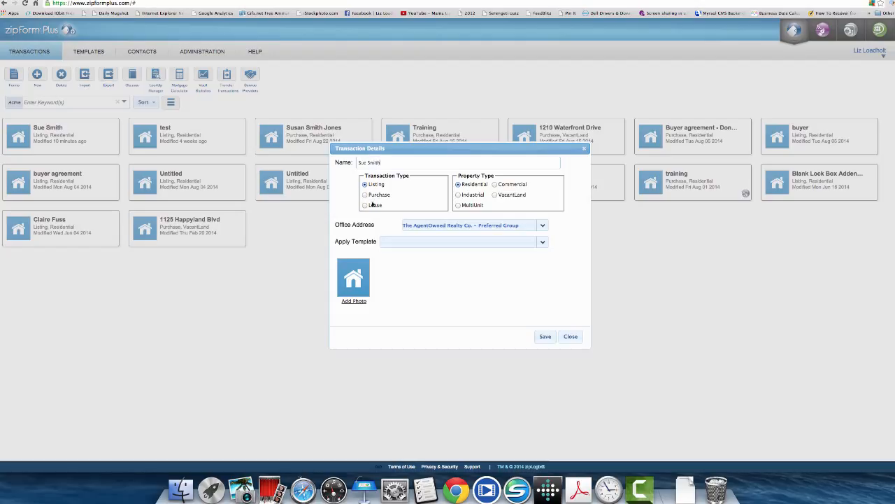
left_click(365, 195)
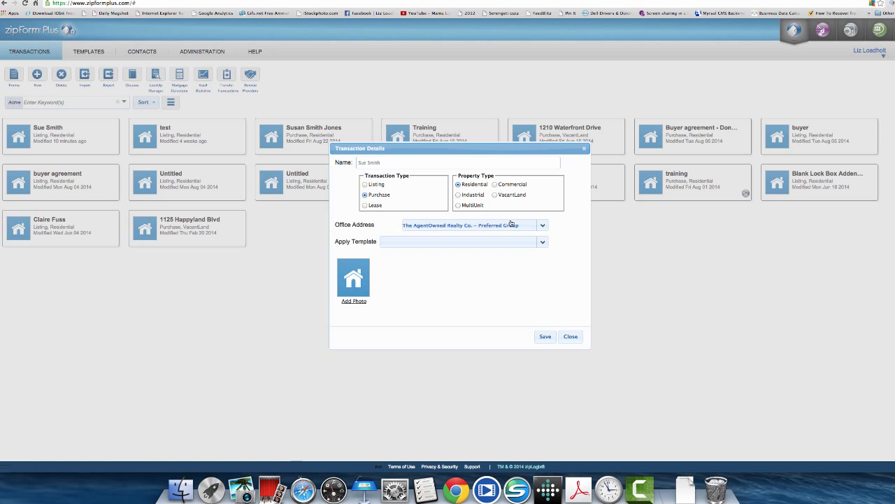
left_click(542, 243)
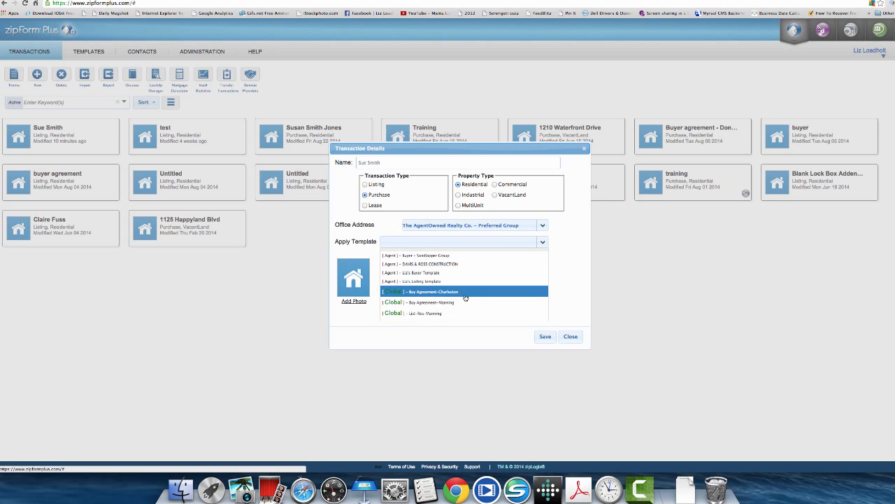
left_click(425, 274)
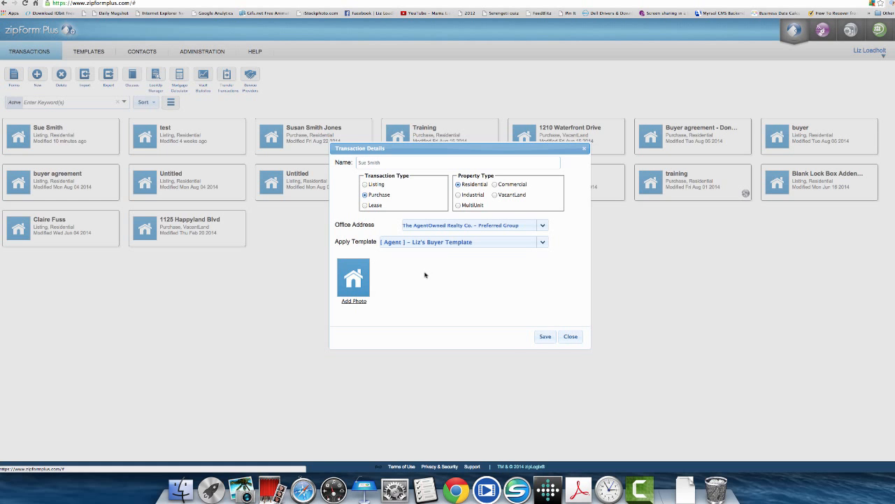
left_click(544, 337)
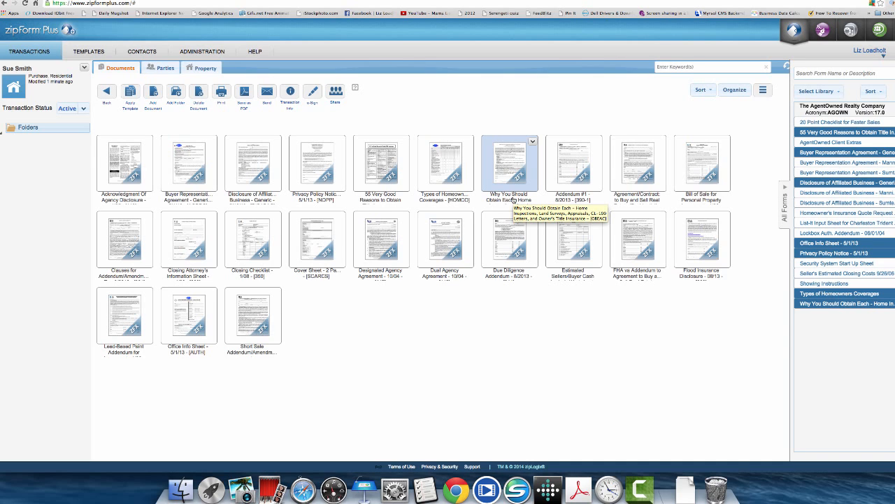
- Enter the buyer's first name as Buyer #1 Name on the Cover Sheet and save it
double_click(316, 240)
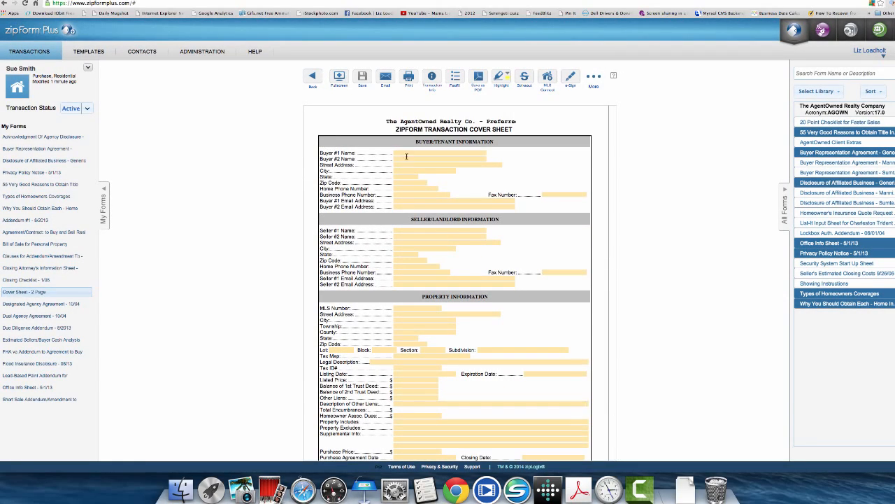
left_click(409, 154)
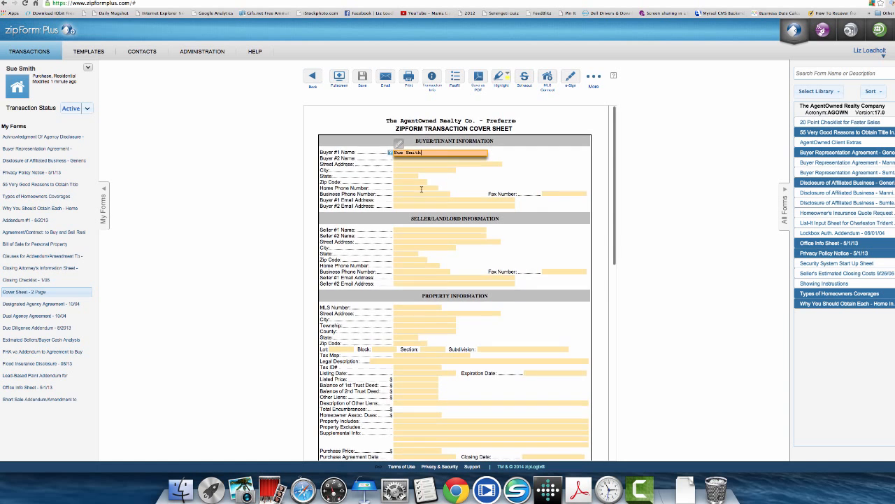
scroll(413, 238, "down", 3)
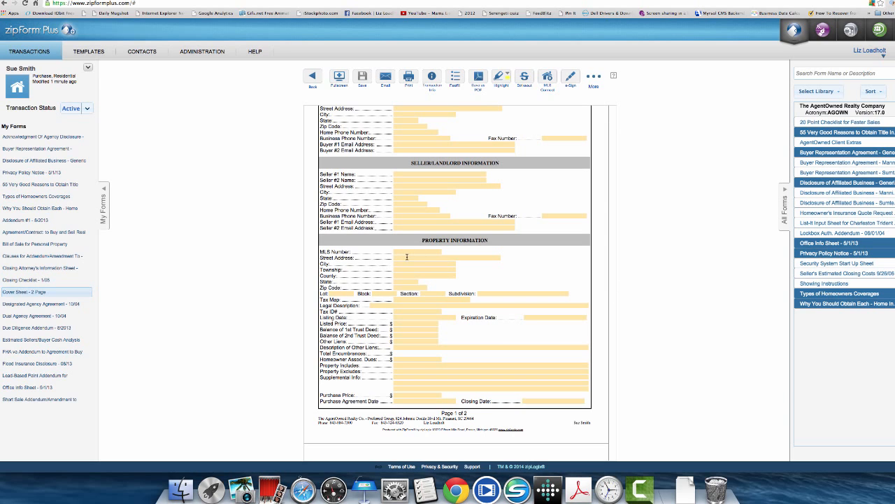
left_click(360, 80)
left_click(782, 0)
left_click(797, 0)
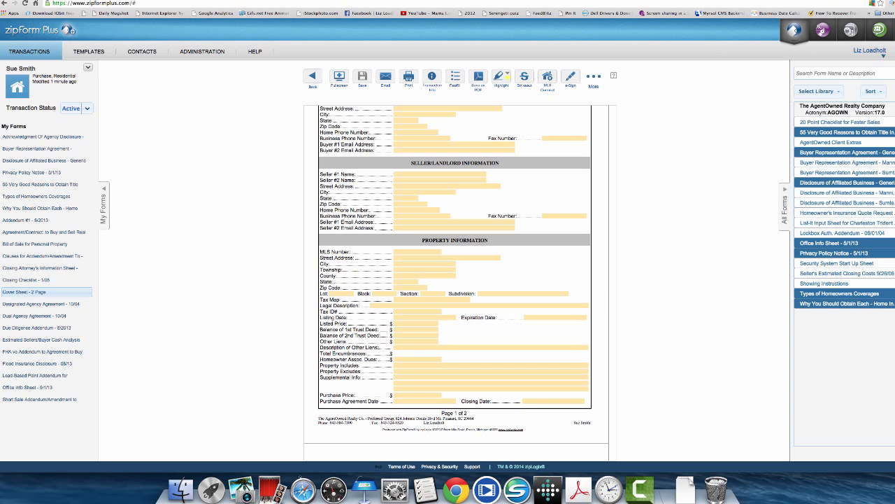